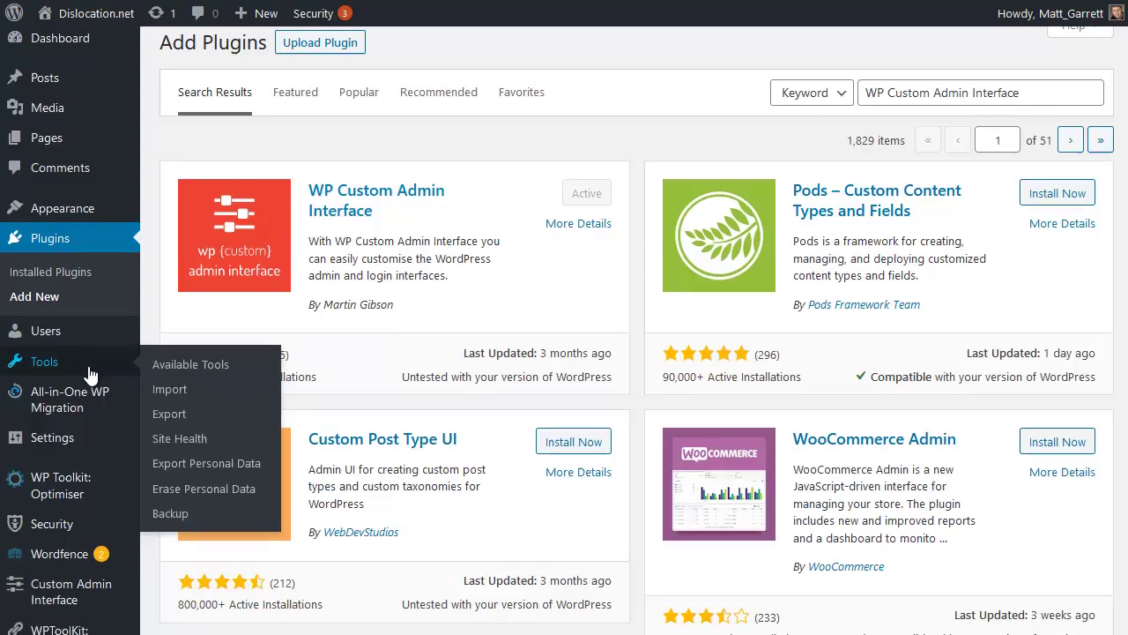
- Open the WP Custom Admin Interface General Settings page from its sidebar flyout
{"action": "scroll", "coordinate": [90, 375], "scroll_direction": "down", "scroll_amount": 5}
{"action": "scroll", "coordinate": [90, 375], "scroll_direction": "down", "scroll_amount": 5}
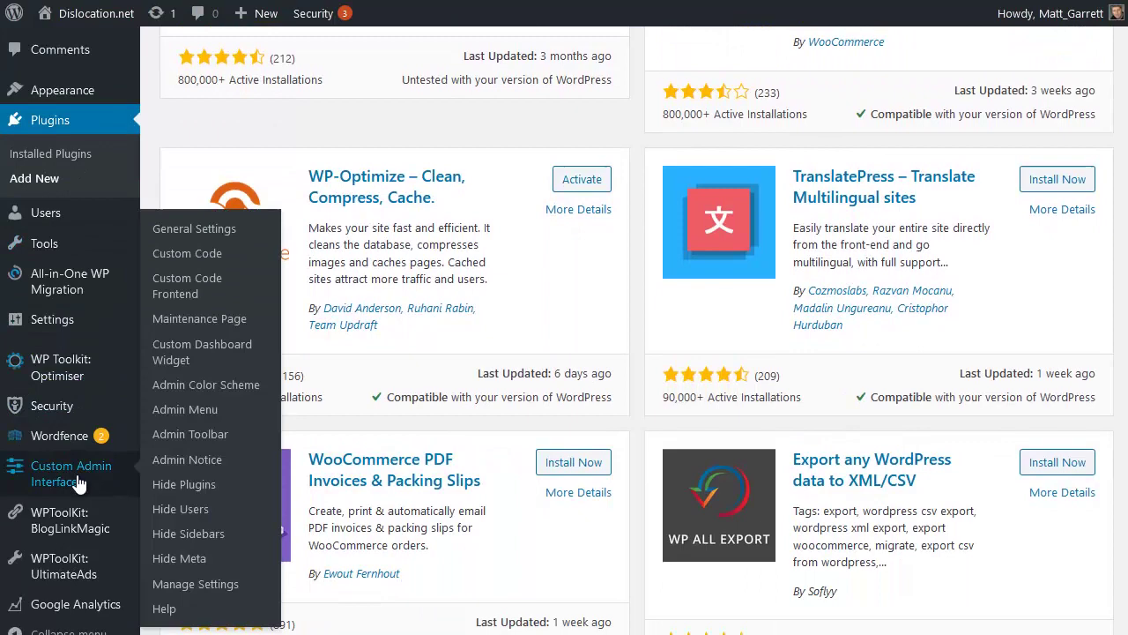
{"action": "left_click", "coordinate": [226, 228]}
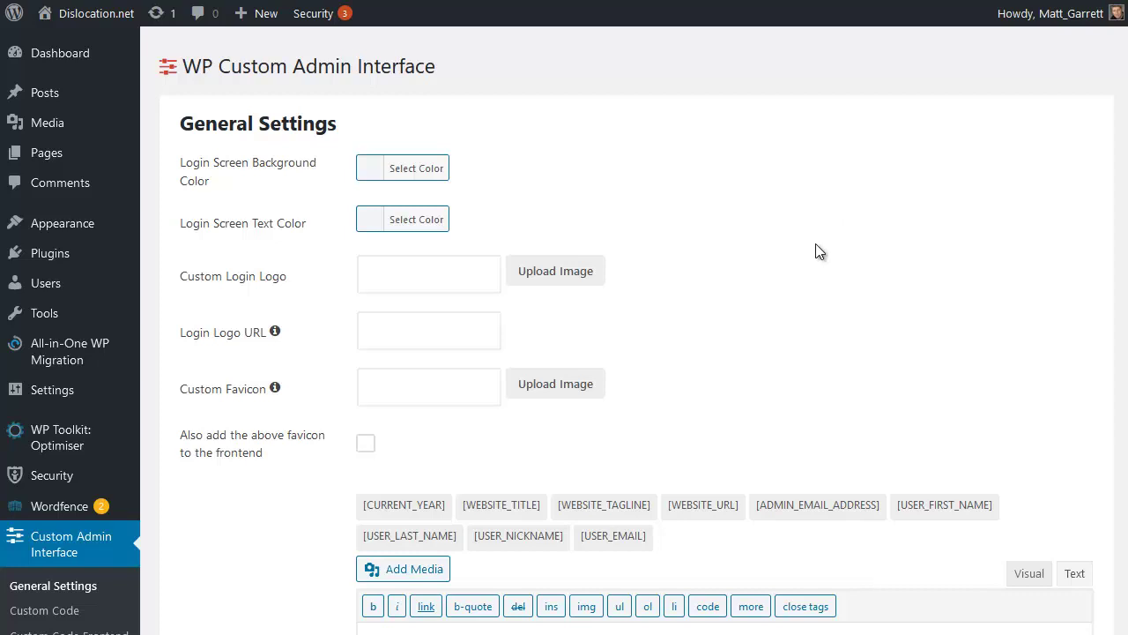
{"action": "scroll", "coordinate": [817, 250], "scroll_direction": "down", "scroll_amount": 1}
{"action": "scroll", "coordinate": [817, 250], "scroll_direction": "down", "scroll_amount": 1}
{"action": "scroll", "coordinate": [807, 265], "scroll_direction": "down", "scroll_amount": 1}
{"action": "scroll", "coordinate": [784, 290], "scroll_direction": "down", "scroll_amount": 1}
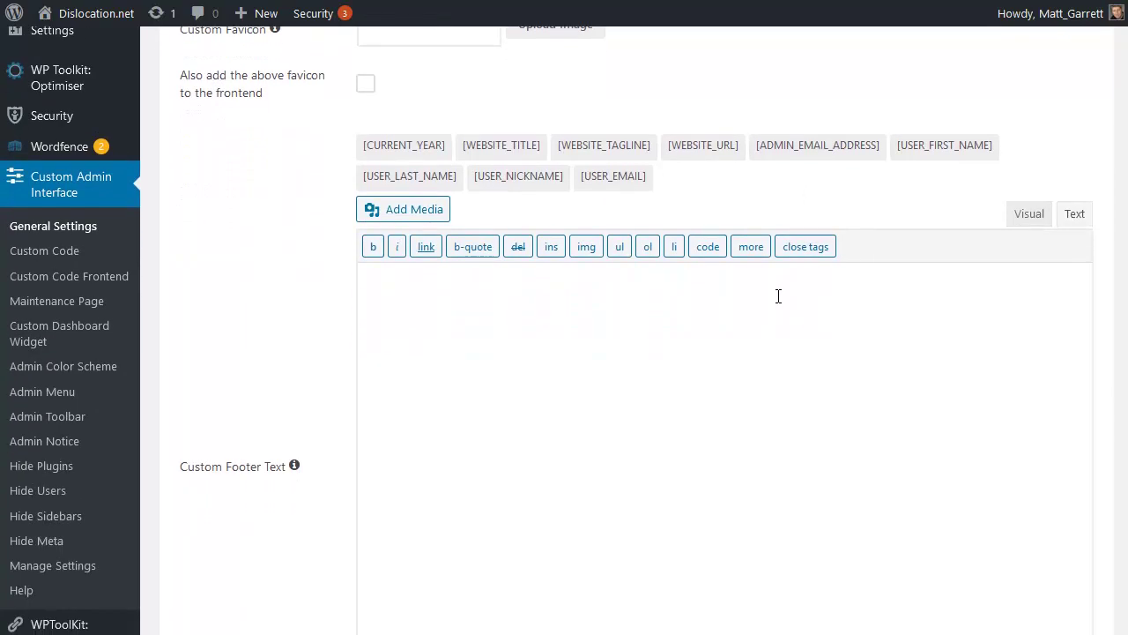
{"action": "scroll", "coordinate": [767, 312], "scroll_direction": "down", "scroll_amount": 3}
{"action": "scroll", "coordinate": [765, 317], "scroll_direction": "down", "scroll_amount": 3}
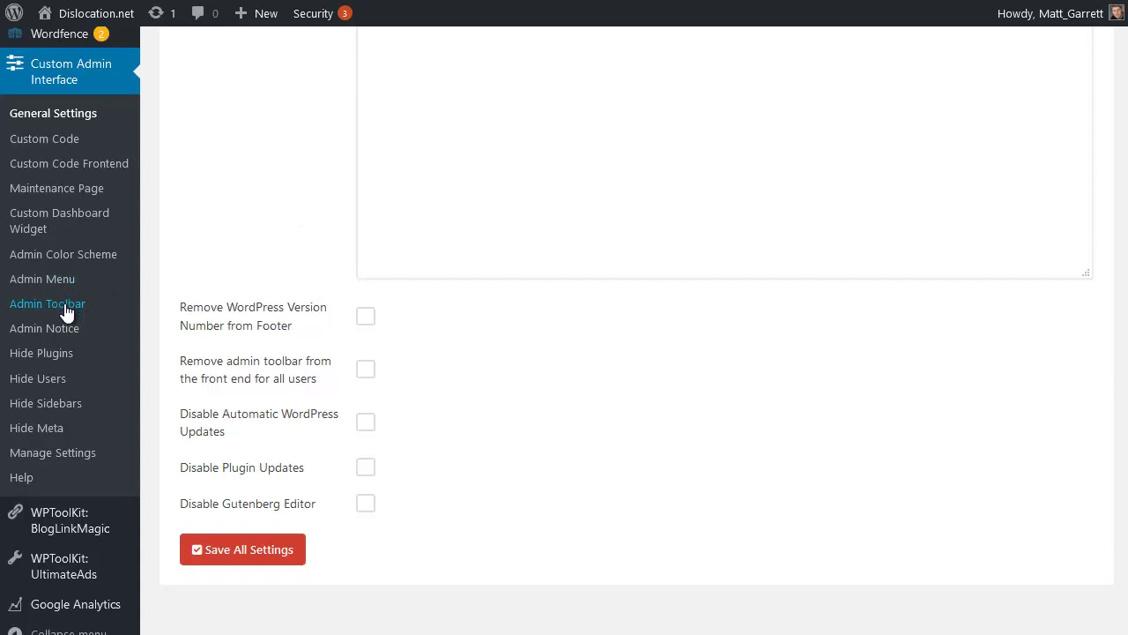
- Open the plugin's Admin Toolbar editor and scroll down to the New items
{"action": "left_click", "coordinate": [70, 304]}
{"action": "scroll", "coordinate": [635, 353], "scroll_direction": "down", "scroll_amount": 1}
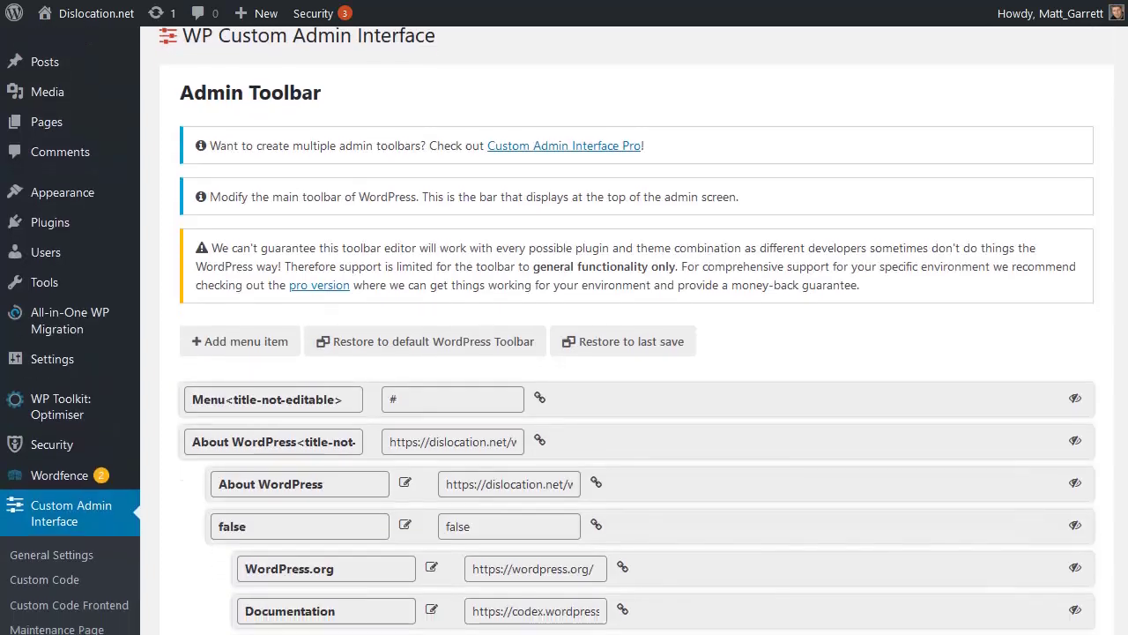
{"action": "scroll", "coordinate": [635, 352], "scroll_direction": "down", "scroll_amount": 1}
{"action": "scroll", "coordinate": [635, 353], "scroll_direction": "down", "scroll_amount": 2}
{"action": "scroll", "coordinate": [634, 352], "scroll_direction": "down", "scroll_amount": 2}
{"action": "scroll", "coordinate": [635, 353], "scroll_direction": "down", "scroll_amount": 2}
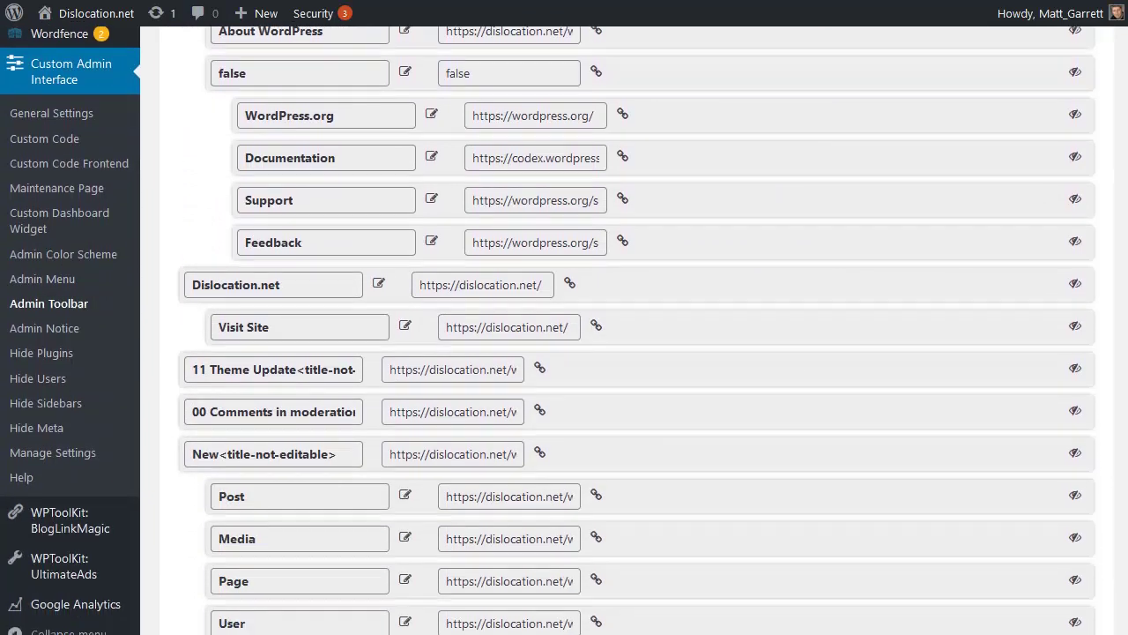
{"action": "scroll", "coordinate": [634, 353], "scroll_direction": "down", "scroll_amount": 1}
{"action": "scroll", "coordinate": [635, 352], "scroll_direction": "down", "scroll_amount": 1}
{"action": "scroll", "coordinate": [635, 353], "scroll_direction": "down", "scroll_amount": 1}
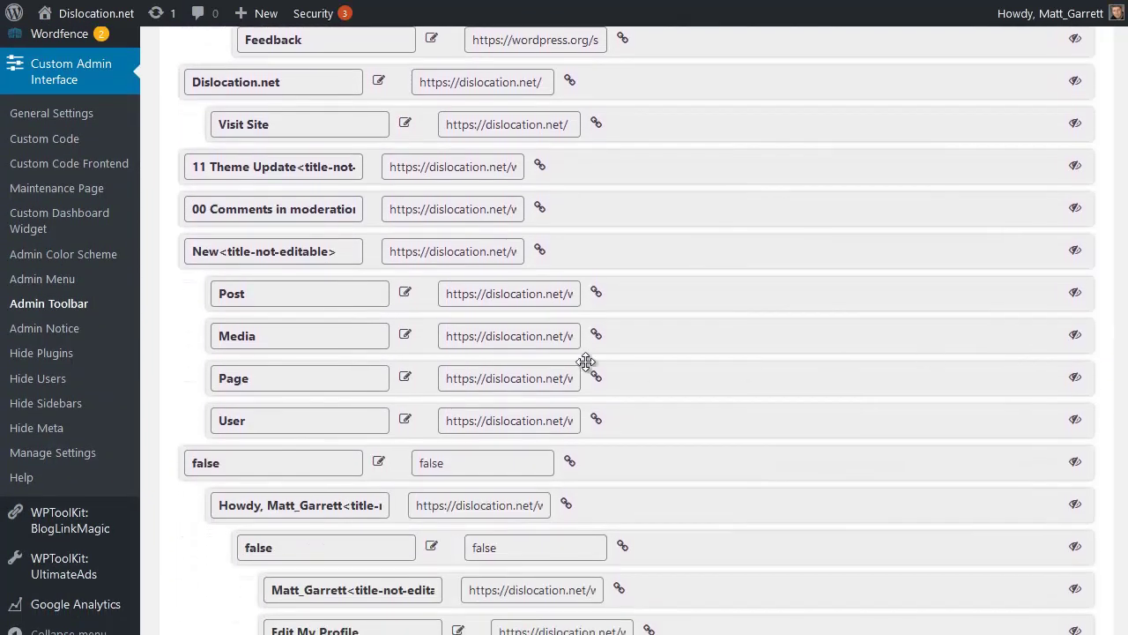
- Mark the Page and User entries under New as hidden
{"action": "left_click", "coordinate": [1076, 379]}
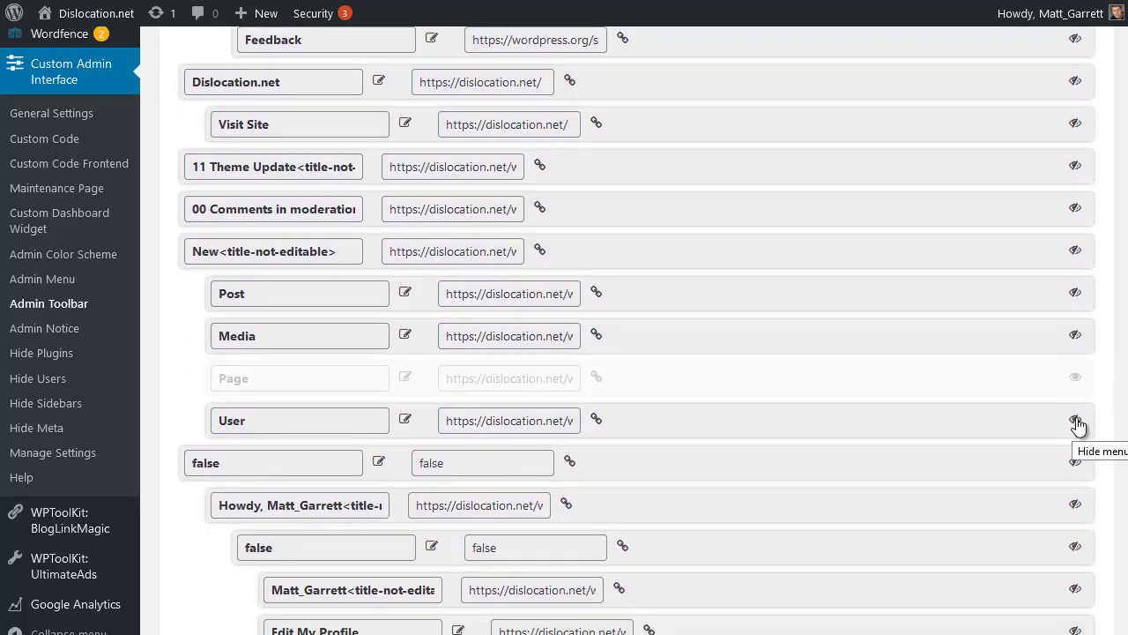
{"action": "left_click", "coordinate": [1076, 420]}
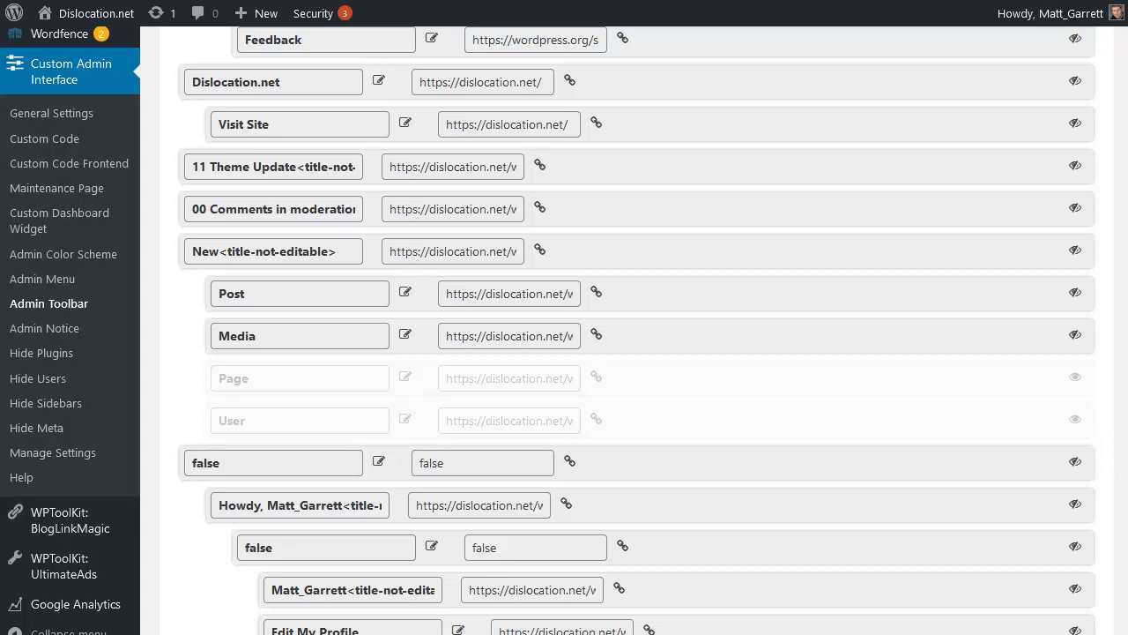
{"action": "scroll", "coordinate": [679, 511], "scroll_direction": "down", "scroll_amount": 2}
{"action": "scroll", "coordinate": [679, 511], "scroll_direction": "down", "scroll_amount": 3}
{"action": "scroll", "coordinate": [679, 510], "scroll_direction": "down", "scroll_amount": 1}
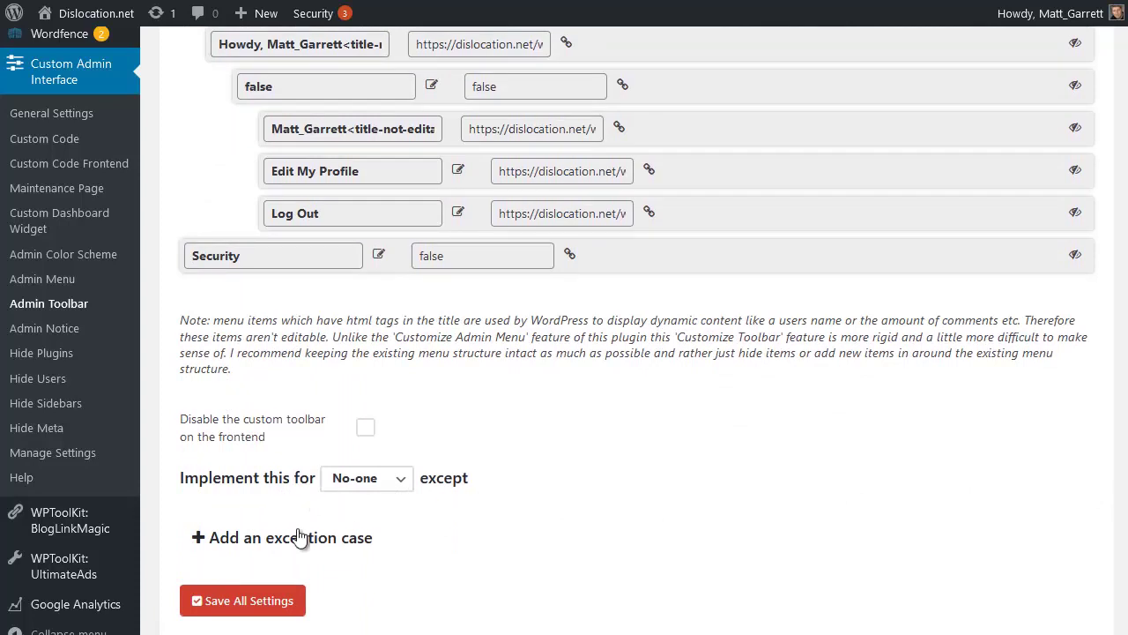
- Add the test administrator as the exception case and save all toolbar settings
{"action": "left_click", "coordinate": [231, 539]}
{"action": "left_click", "coordinate": [326, 523]}
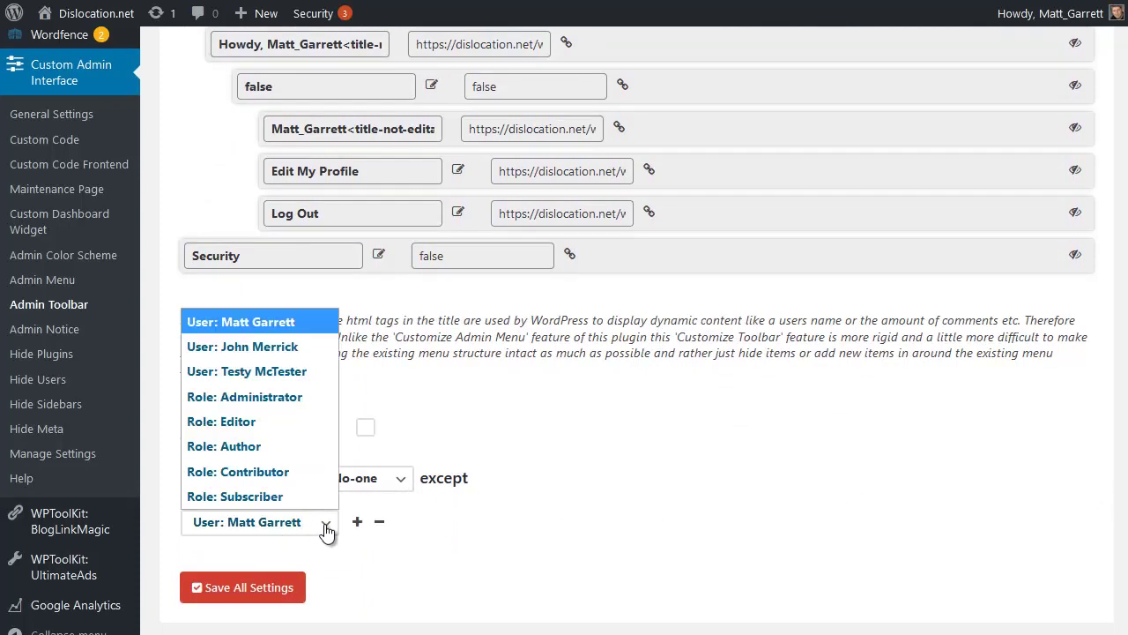
{"action": "left_click", "coordinate": [300, 372]}
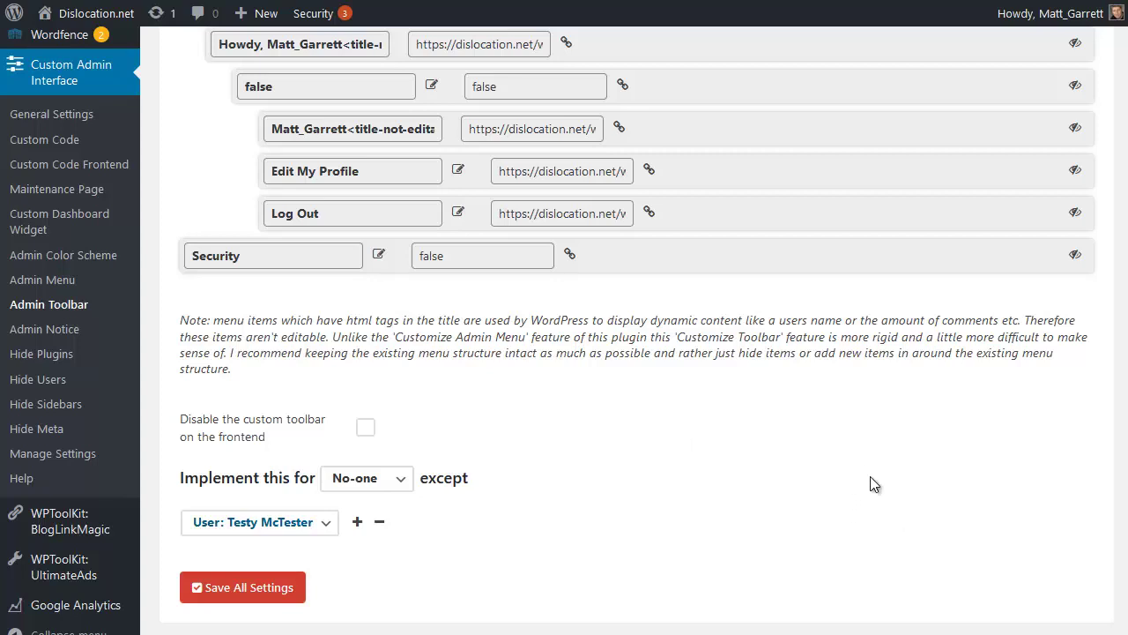
{"action": "scroll", "coordinate": [870, 511], "scroll_direction": "up", "scroll_amount": 2}
{"action": "scroll", "coordinate": [870, 511], "scroll_direction": "up", "scroll_amount": 2}
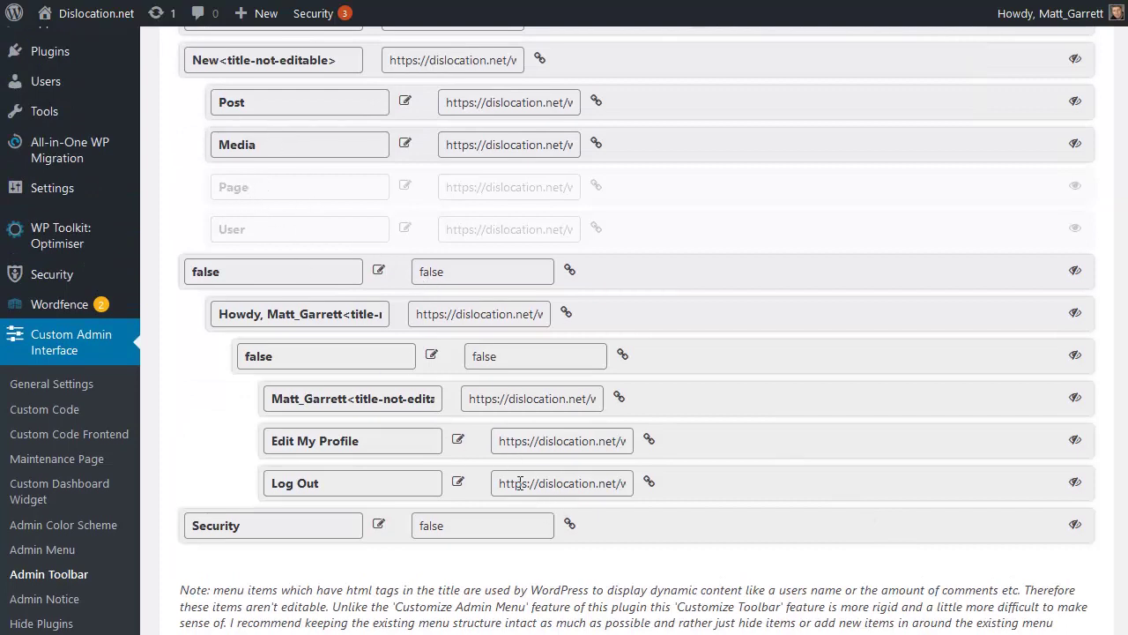
{"action": "scroll", "coordinate": [640, 572], "scroll_direction": "down", "scroll_amount": 3}
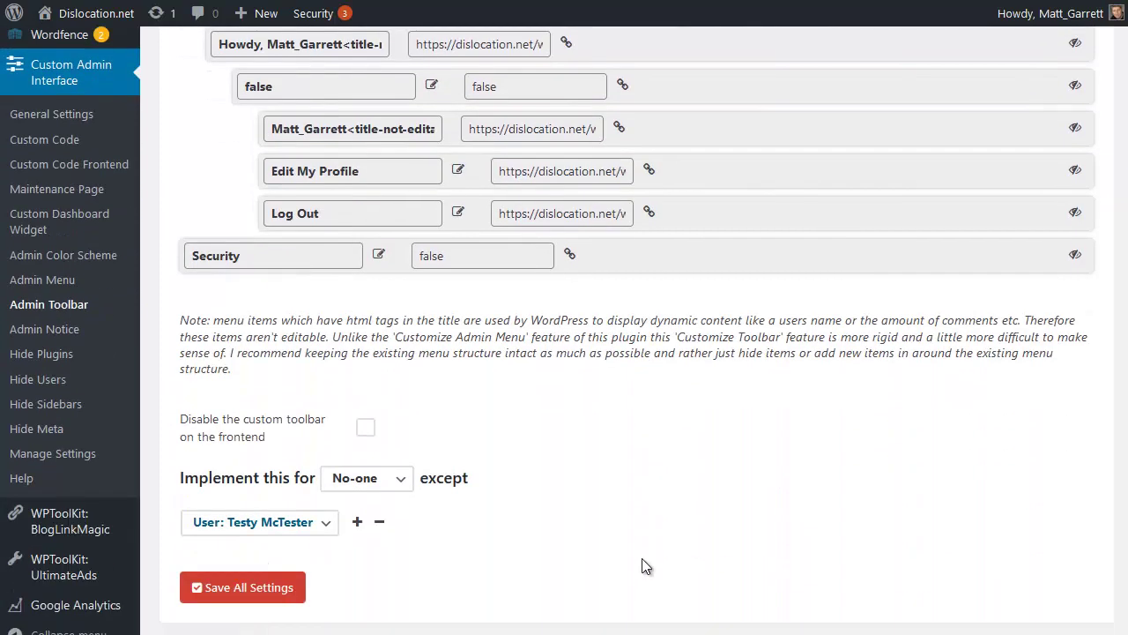
{"action": "left_click", "coordinate": [275, 593]}
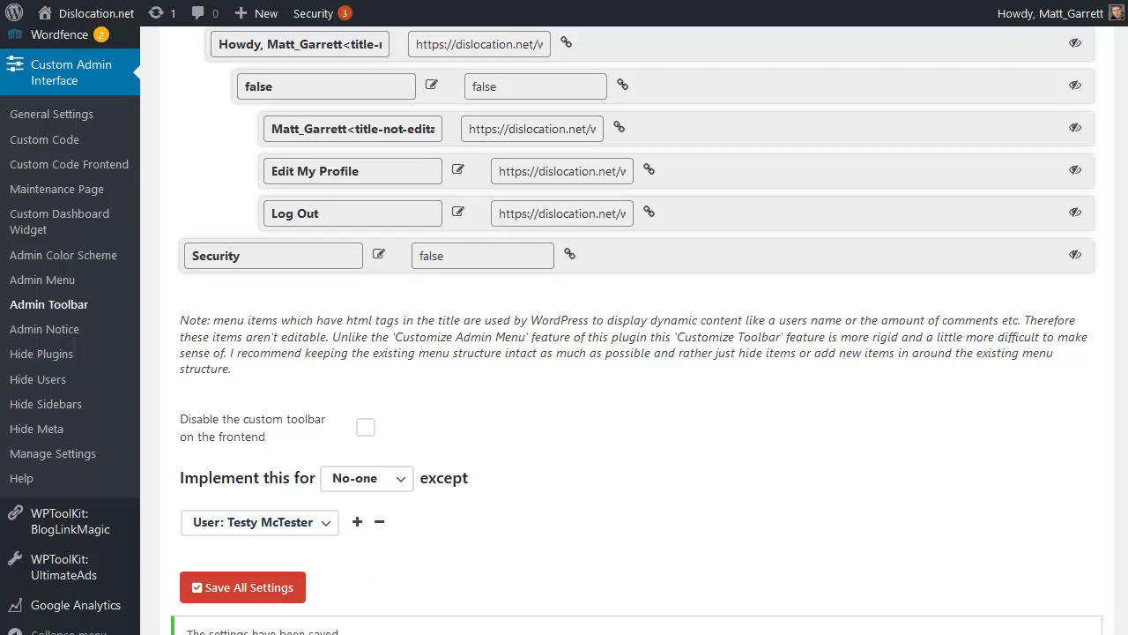
{"action": "mouse_move", "coordinate": [215, 17]}
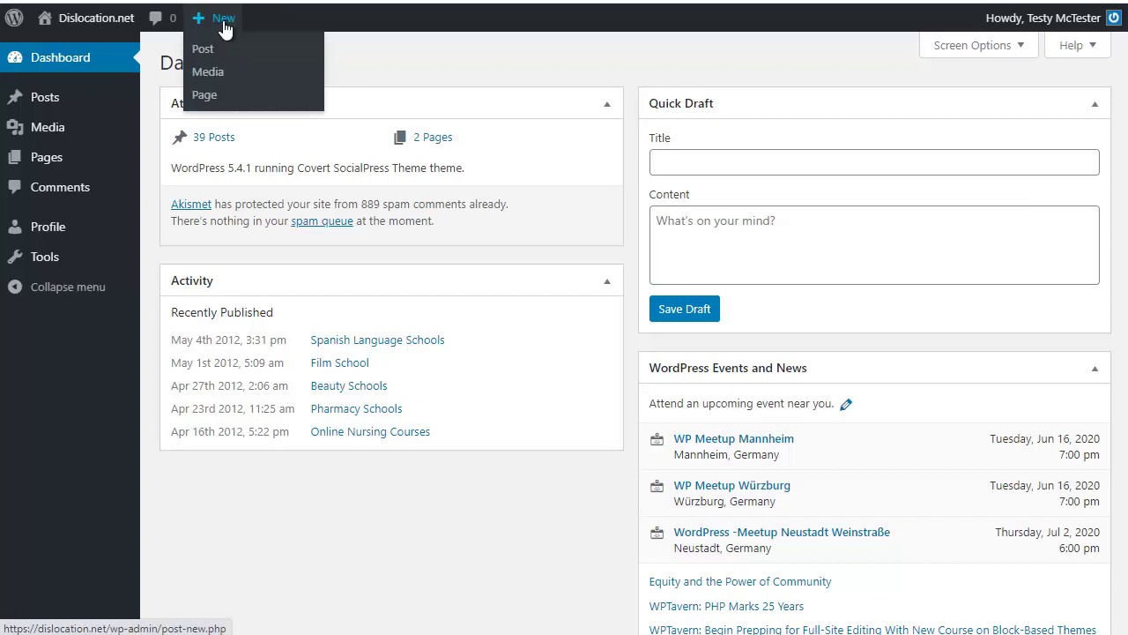
{"action": "left_click", "coordinate": [205, 95]}
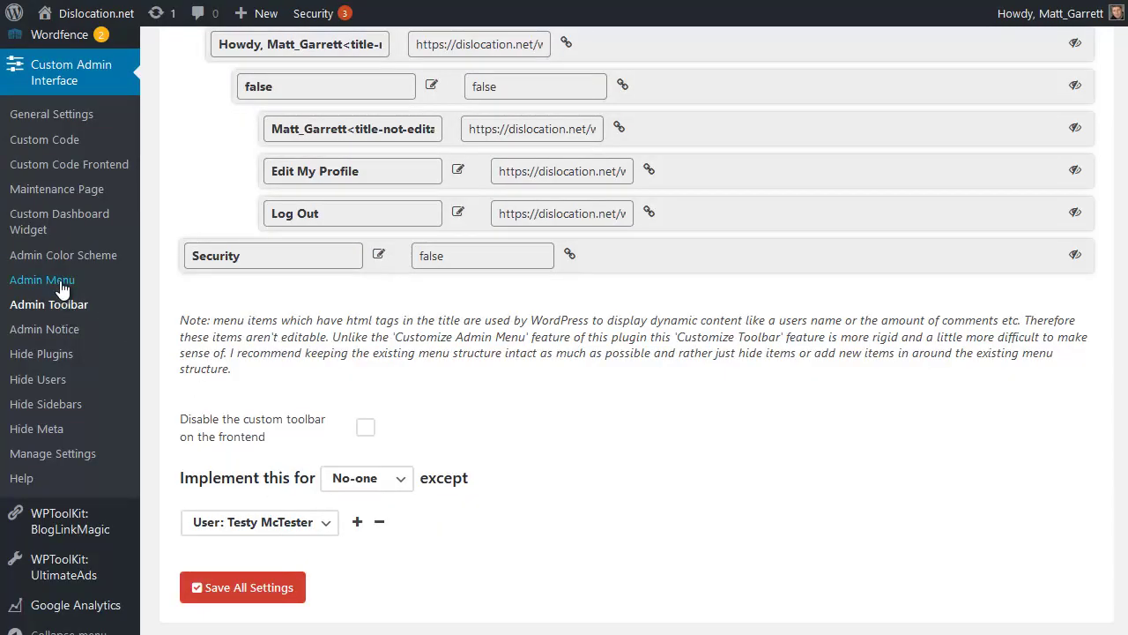
- Open the Admin Menu editor and review Dashboard, Posts, Media, Pages, Comments and Appearance
{"action": "left_click", "coordinate": [60, 282]}
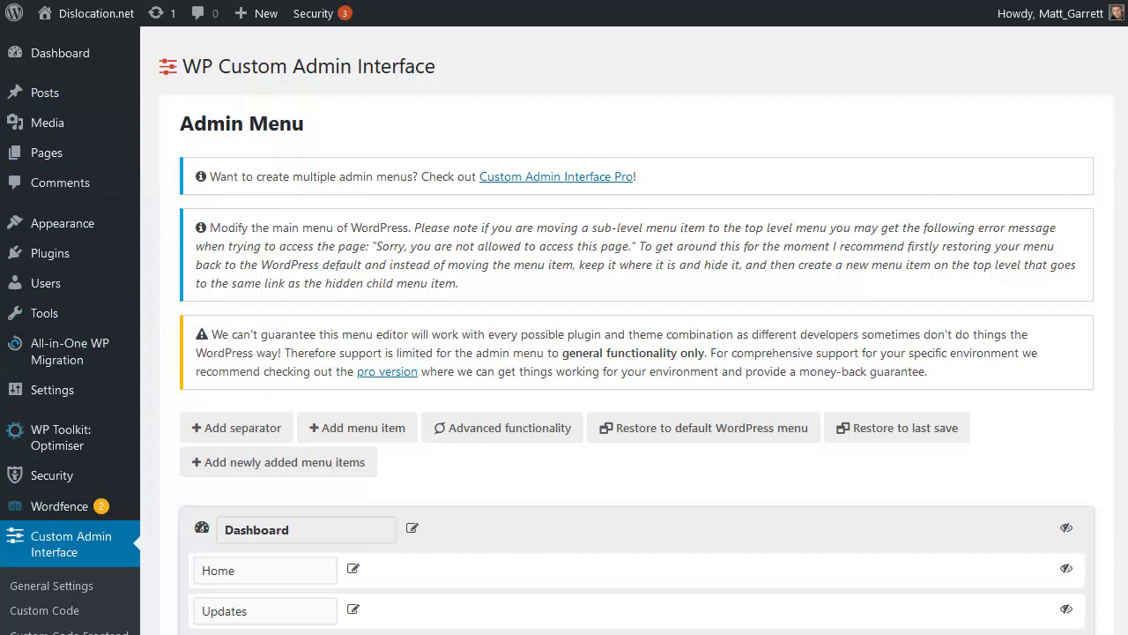
{"action": "scroll", "coordinate": [634, 353], "scroll_direction": "down", "scroll_amount": 2}
{"action": "scroll", "coordinate": [635, 353], "scroll_direction": "down", "scroll_amount": 1}
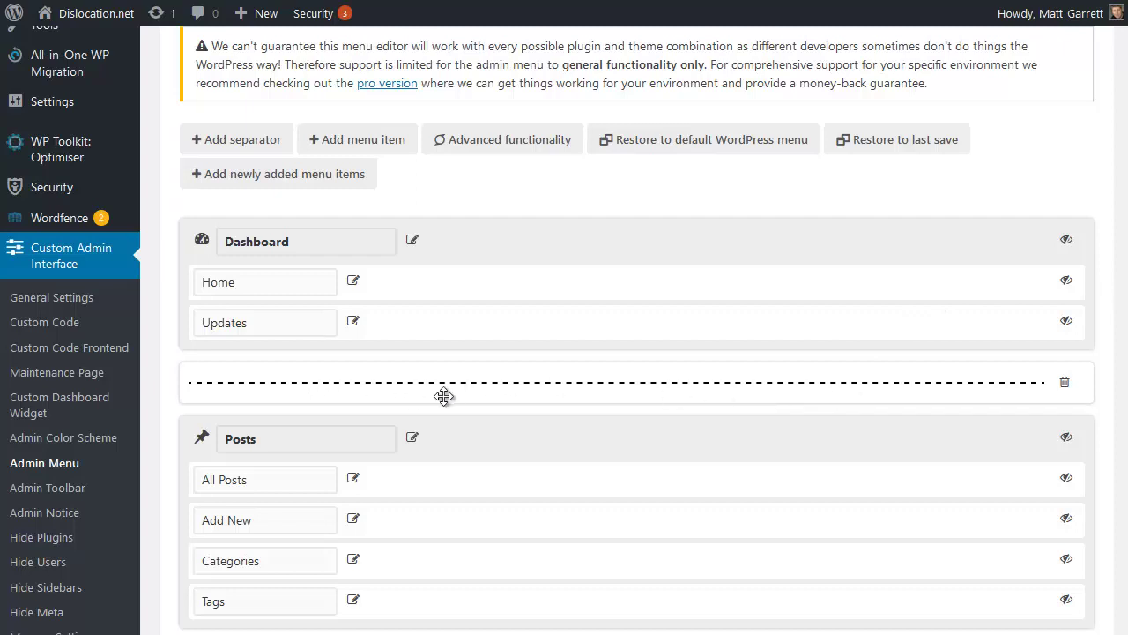
{"action": "scroll", "coordinate": [471, 396], "scroll_direction": "down", "scroll_amount": 2}
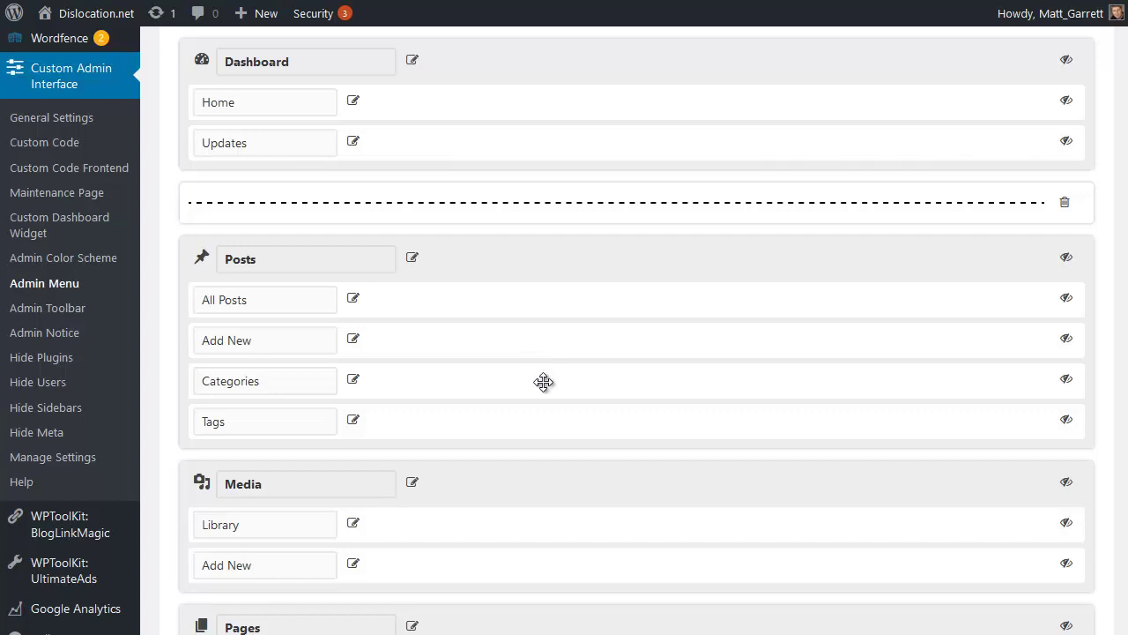
{"action": "scroll", "coordinate": [542, 379], "scroll_direction": "down", "scroll_amount": 1}
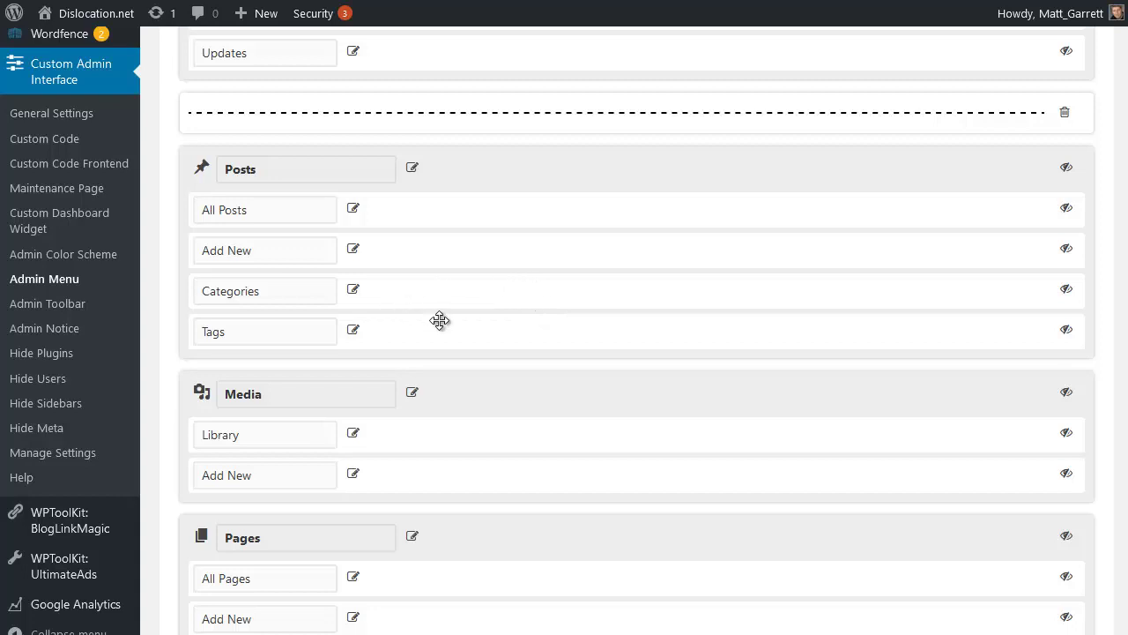
{"action": "scroll", "coordinate": [650, 430], "scroll_direction": "down", "scroll_amount": 2}
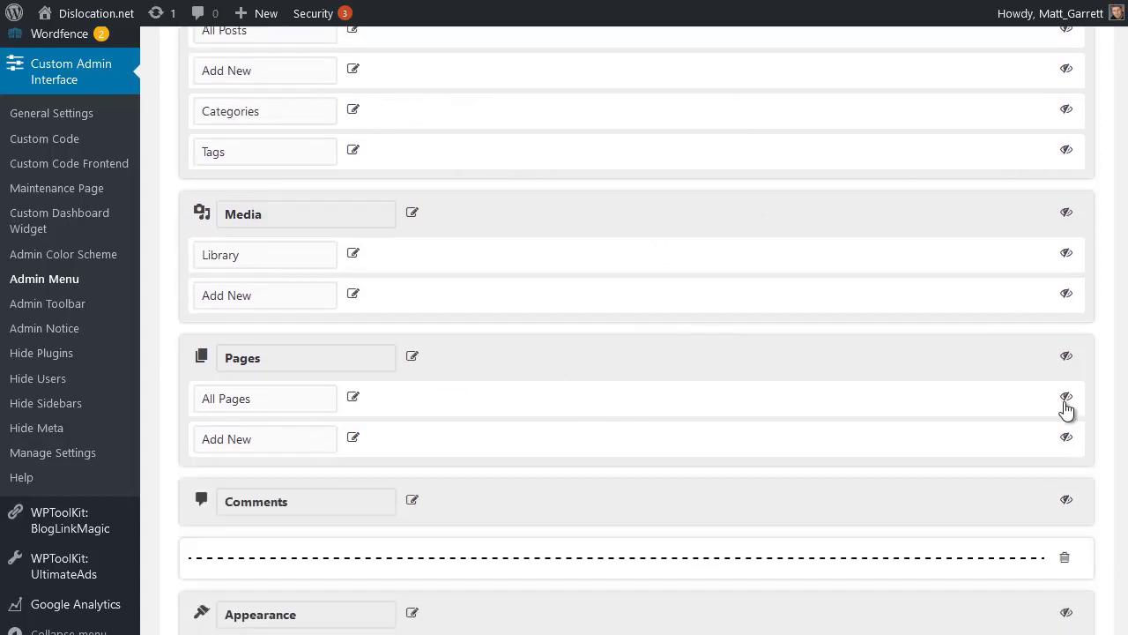
{"action": "left_click", "coordinate": [1067, 356]}
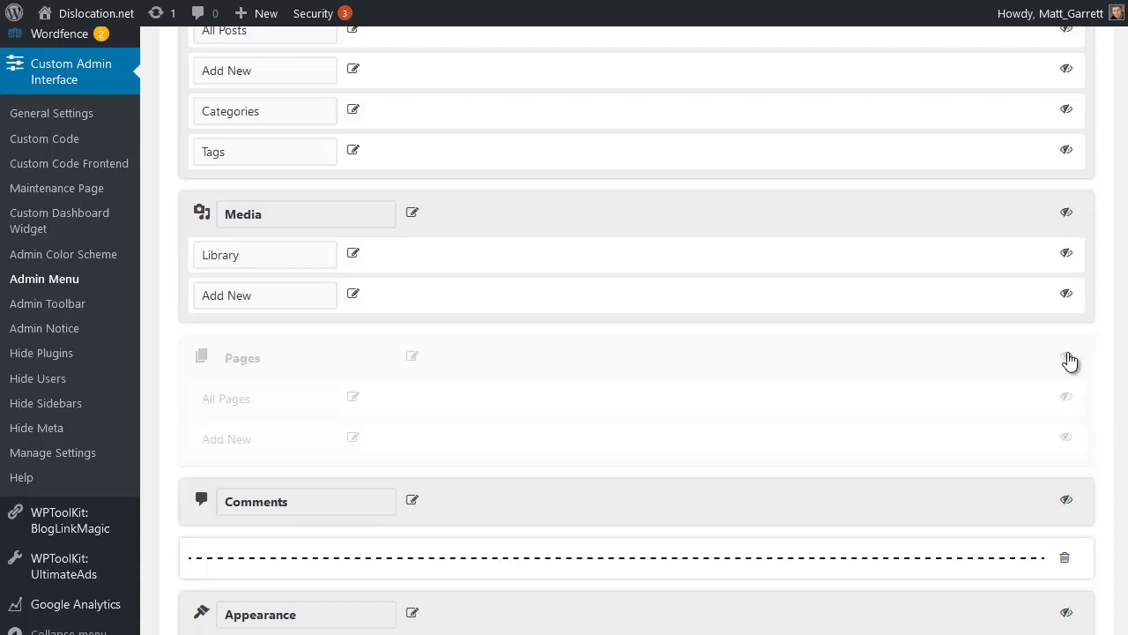
{"action": "scroll", "coordinate": [1044, 406], "scroll_direction": "down", "scroll_amount": 3}
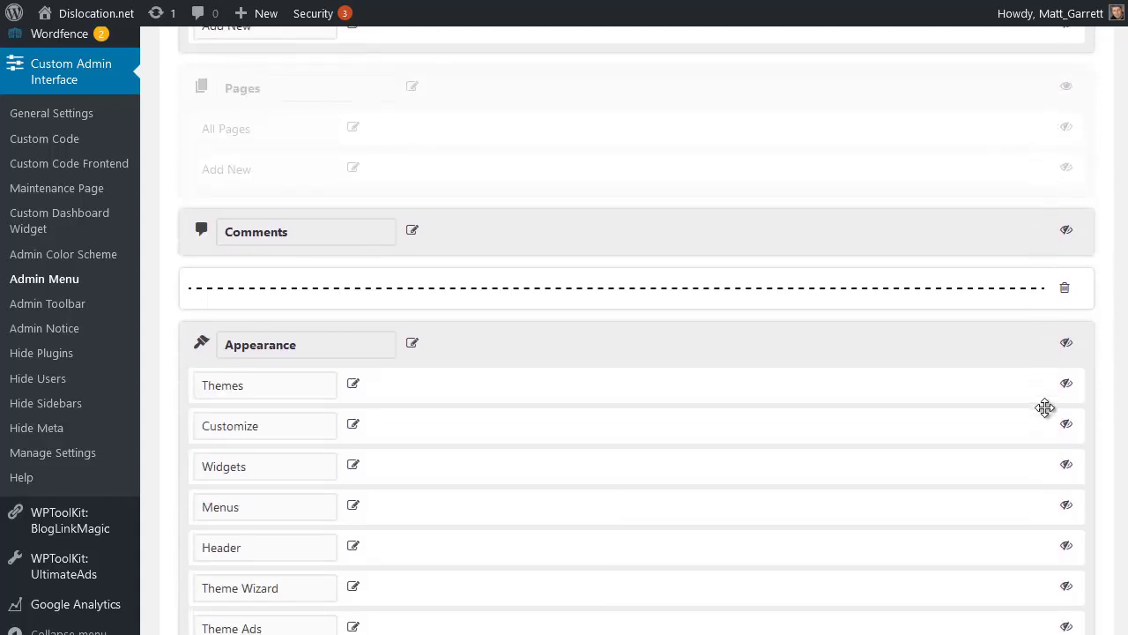
{"action": "scroll", "coordinate": [1045, 407], "scroll_direction": "down", "scroll_amount": 4}
{"action": "scroll", "coordinate": [1045, 406], "scroll_direction": "up", "scroll_amount": 1}
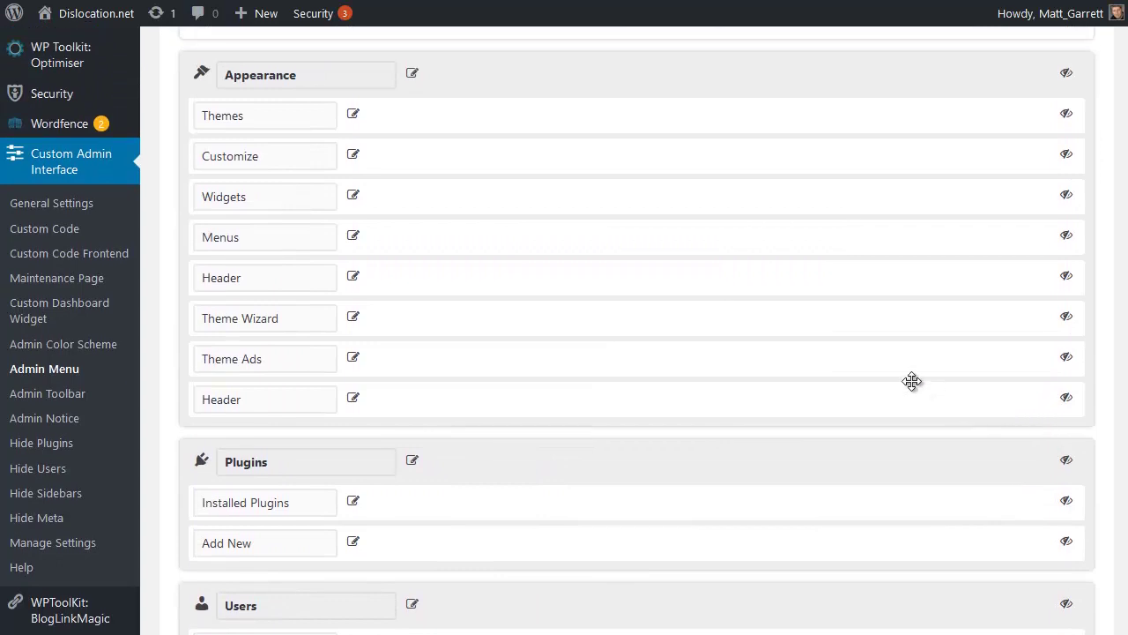
{"action": "scroll", "coordinate": [911, 380], "scroll_direction": "down", "scroll_amount": 2}
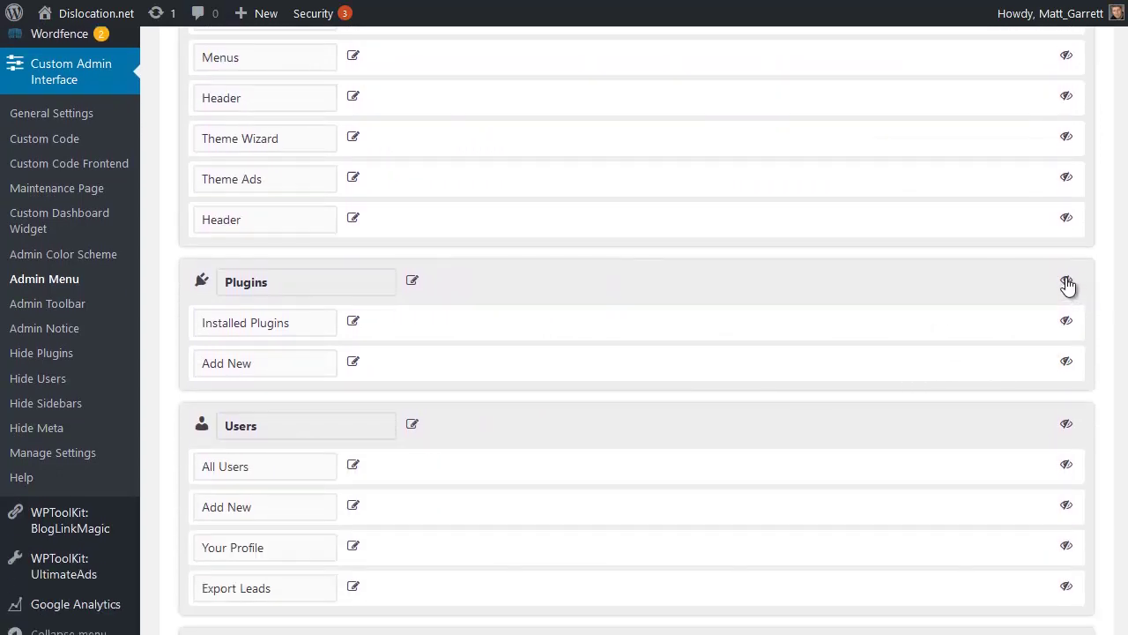
{"action": "left_click", "coordinate": [1066, 281]}
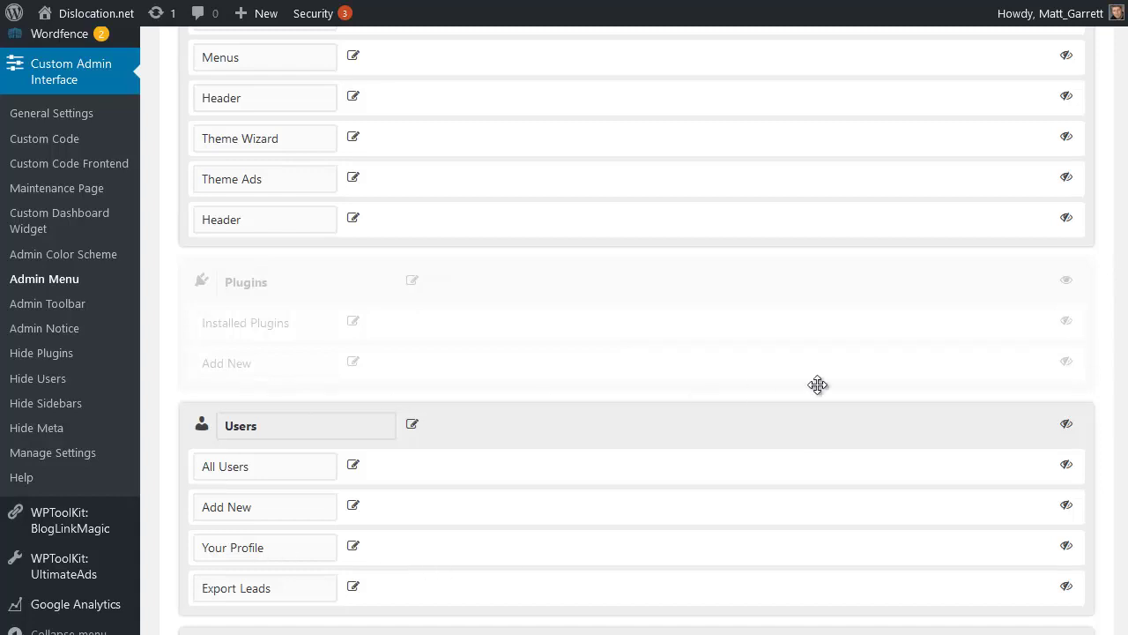
{"action": "left_click", "coordinate": [1068, 424]}
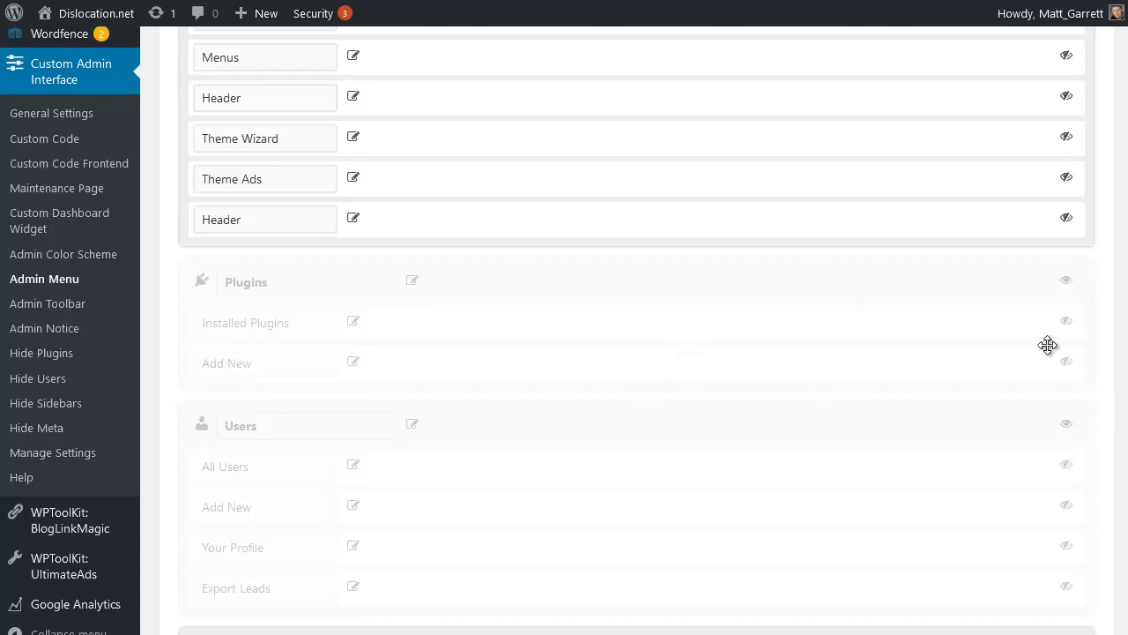
{"action": "scroll", "coordinate": [1095, 182], "scroll_direction": "up", "scroll_amount": 5}
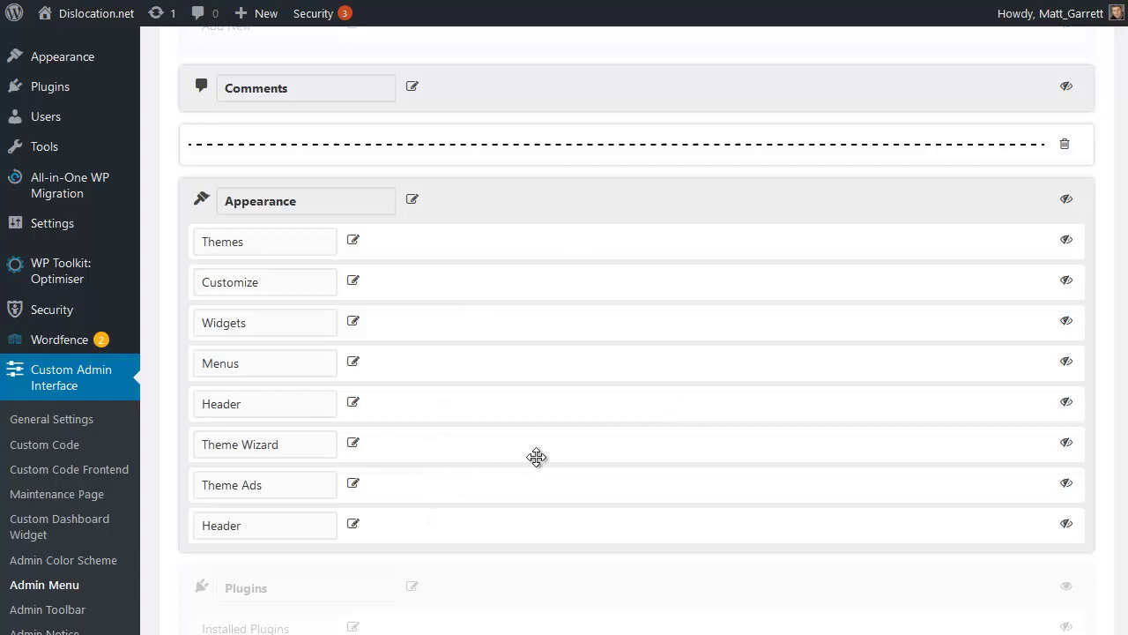
{"action": "scroll", "coordinate": [636, 330], "scroll_direction": "down", "scroll_amount": 1}
{"action": "scroll", "coordinate": [636, 329], "scroll_direction": "down", "scroll_amount": 2}
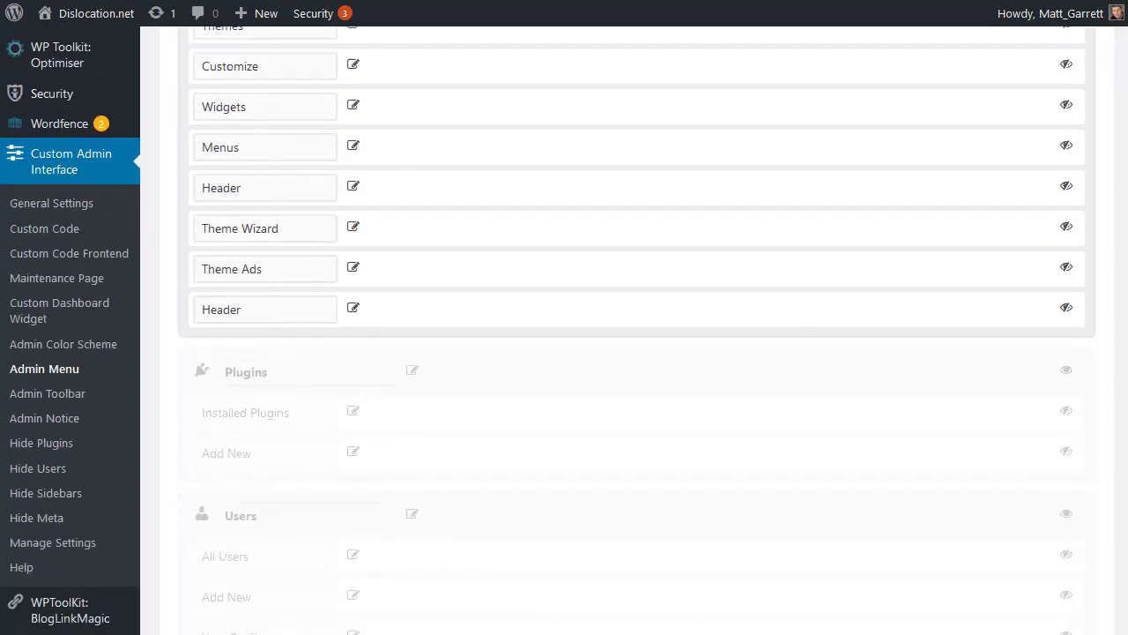
{"action": "scroll", "coordinate": [637, 329], "scroll_direction": "down", "scroll_amount": 1}
{"action": "scroll", "coordinate": [637, 330], "scroll_direction": "down", "scroll_amount": 1}
{"action": "scroll", "coordinate": [637, 329], "scroll_direction": "down", "scroll_amount": 1}
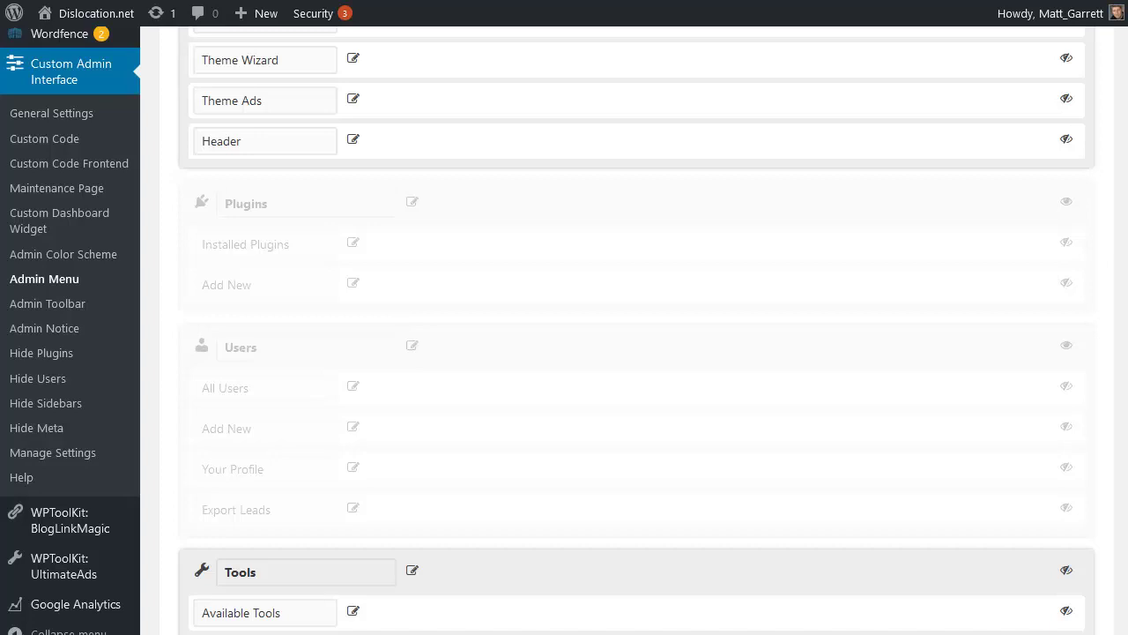
{"action": "scroll", "coordinate": [637, 330], "scroll_direction": "down", "scroll_amount": 2}
{"action": "scroll", "coordinate": [637, 329], "scroll_direction": "down", "scroll_amount": 1}
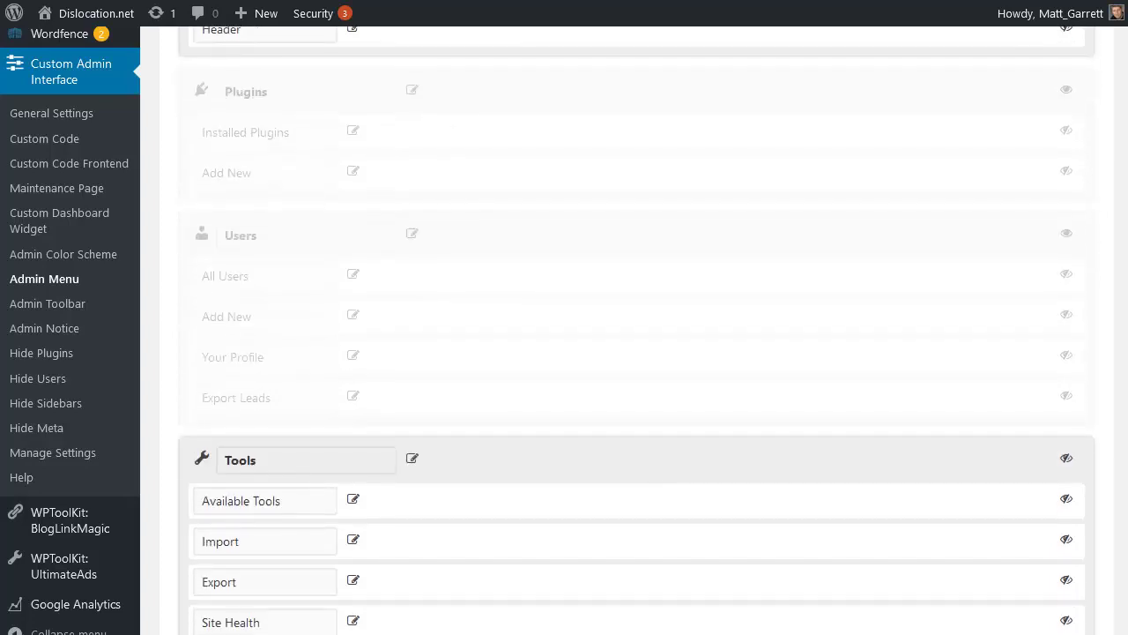
{"action": "scroll", "coordinate": [638, 329], "scroll_direction": "down", "scroll_amount": 1}
{"action": "scroll", "coordinate": [637, 330], "scroll_direction": "down", "scroll_amount": 2}
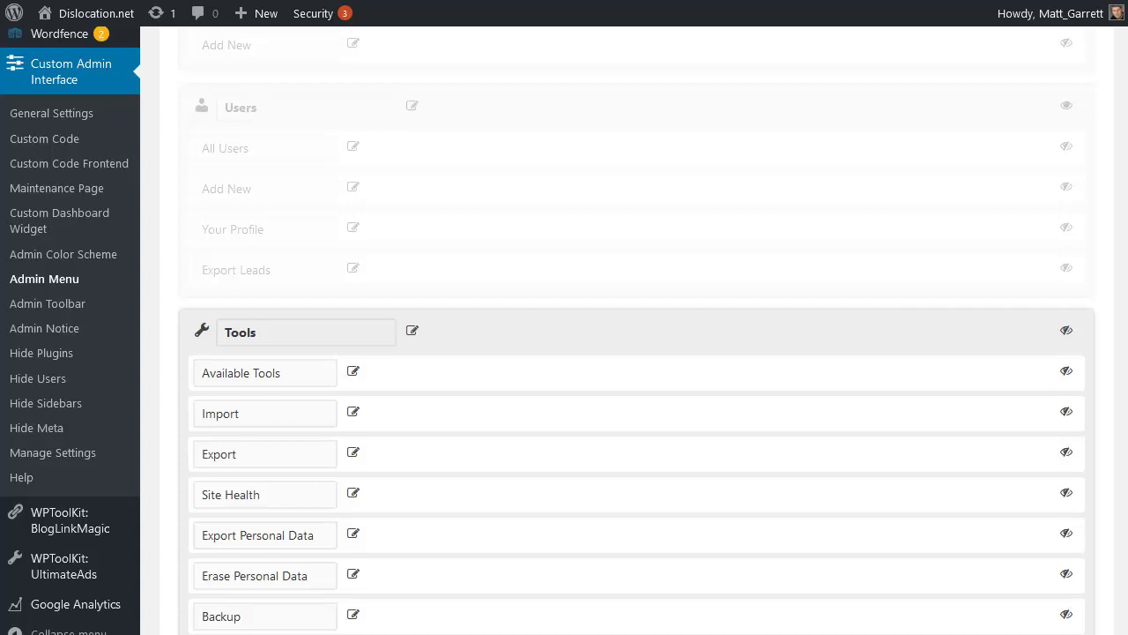
- Hide Export, Export Personal Data and Erase Personal Data under Tools
{"action": "scroll", "coordinate": [725, 203], "scroll_direction": "down", "scroll_amount": 2}
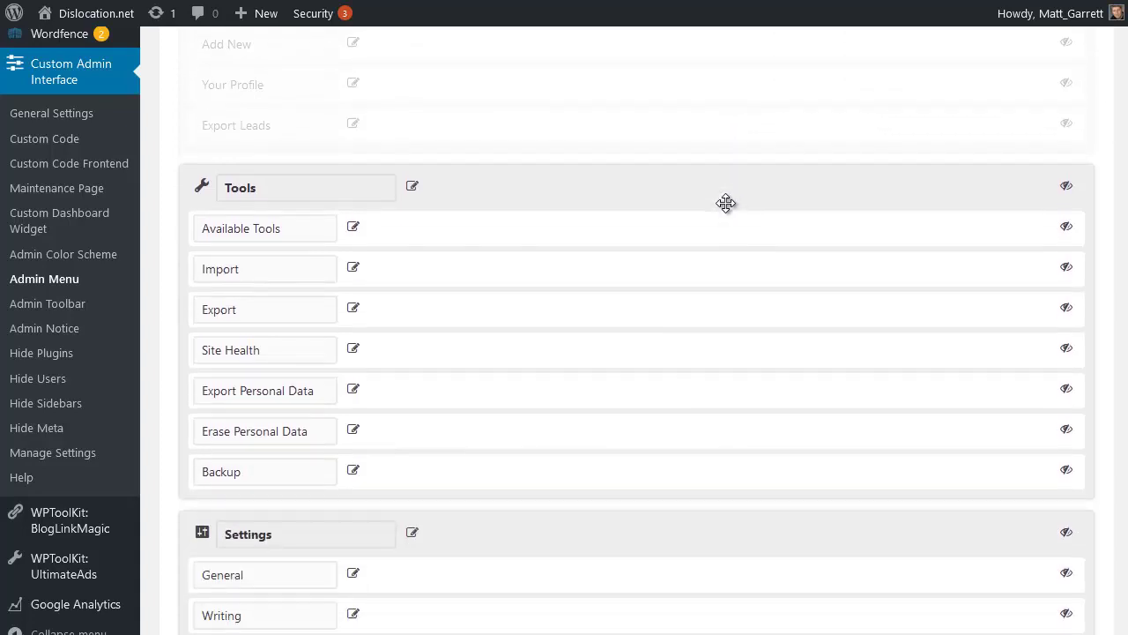
{"action": "left_click", "coordinate": [1067, 273]}
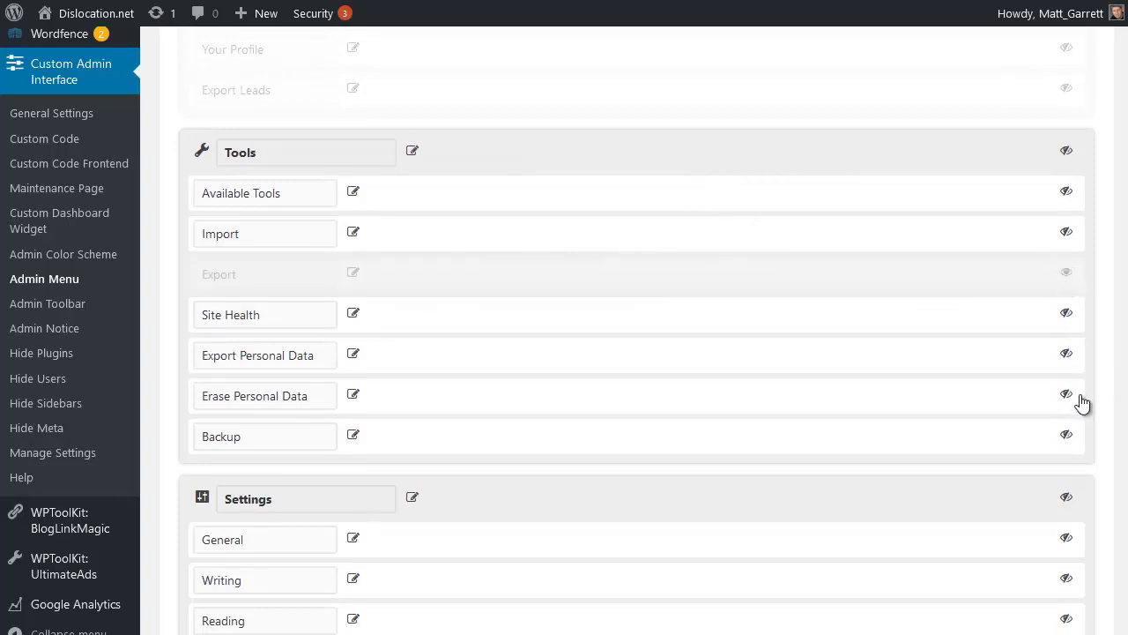
{"action": "left_click", "coordinate": [1067, 355]}
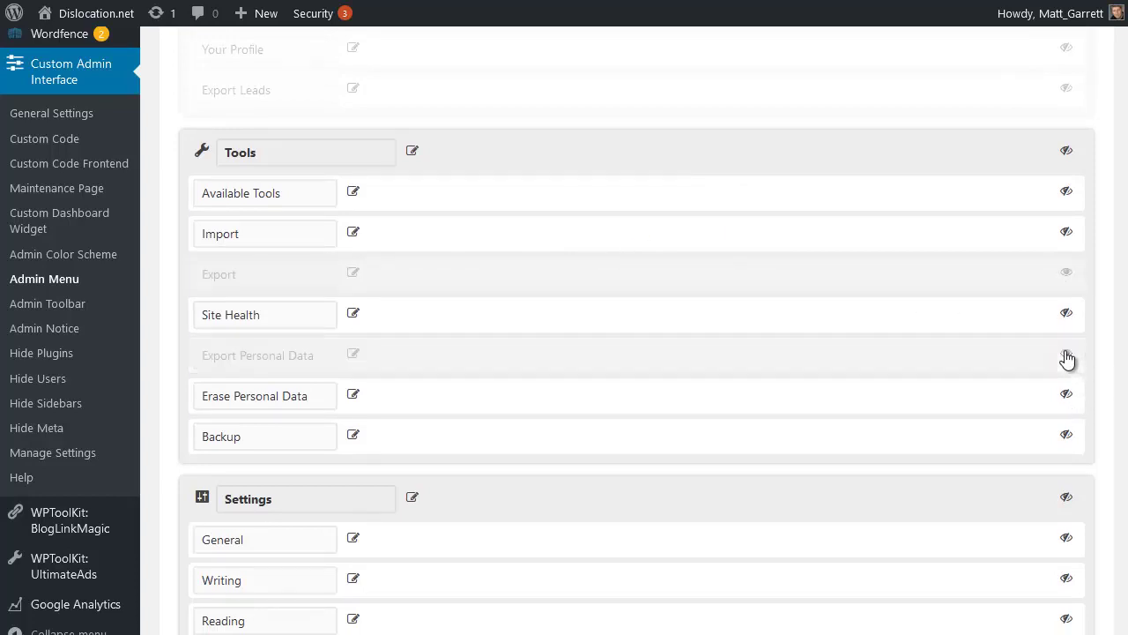
{"action": "left_click", "coordinate": [1067, 396]}
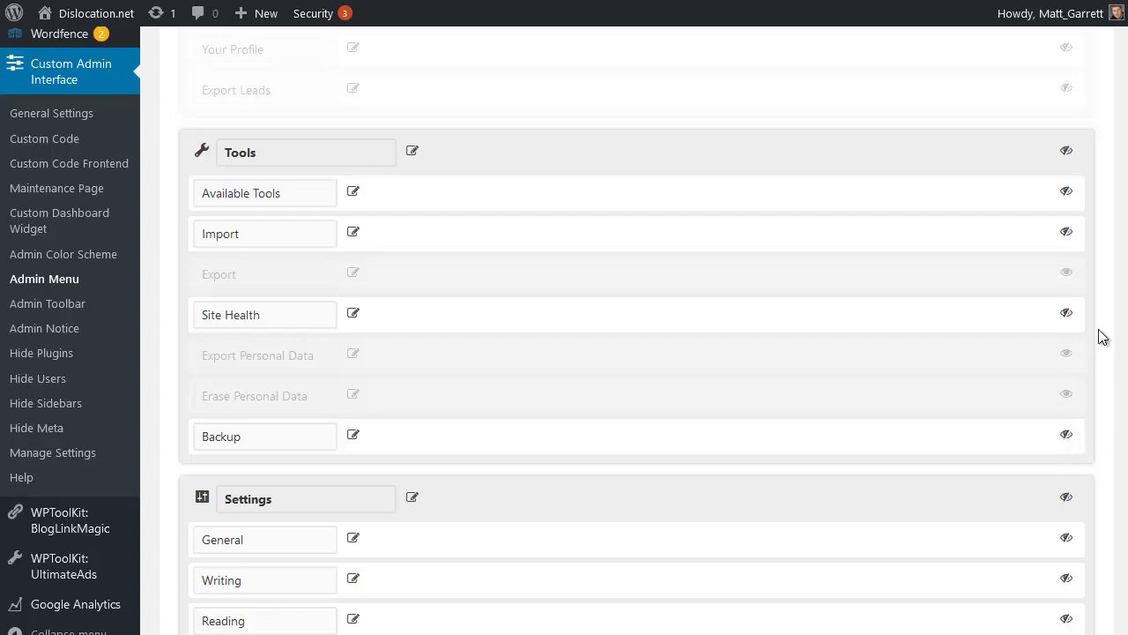
- Hide the Custom Admin Interface menu group via its header eye icon, then reach the page bottom
{"action": "scroll", "coordinate": [637, 331], "scroll_direction": "down", "scroll_amount": 2}
{"action": "scroll", "coordinate": [638, 331], "scroll_direction": "down", "scroll_amount": 1}
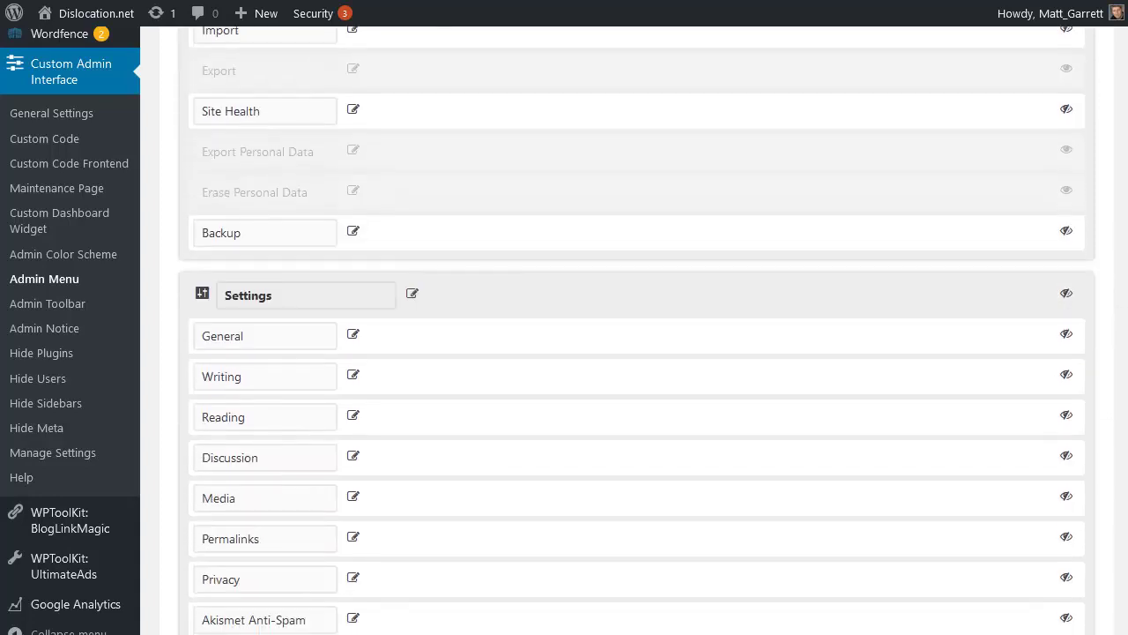
{"action": "scroll", "coordinate": [637, 331], "scroll_direction": "down", "scroll_amount": 1}
{"action": "scroll", "coordinate": [637, 331], "scroll_direction": "down", "scroll_amount": 1}
{"action": "scroll", "coordinate": [983, 221], "scroll_direction": "down", "scroll_amount": 5}
{"action": "scroll", "coordinate": [982, 221], "scroll_direction": "down", "scroll_amount": 1}
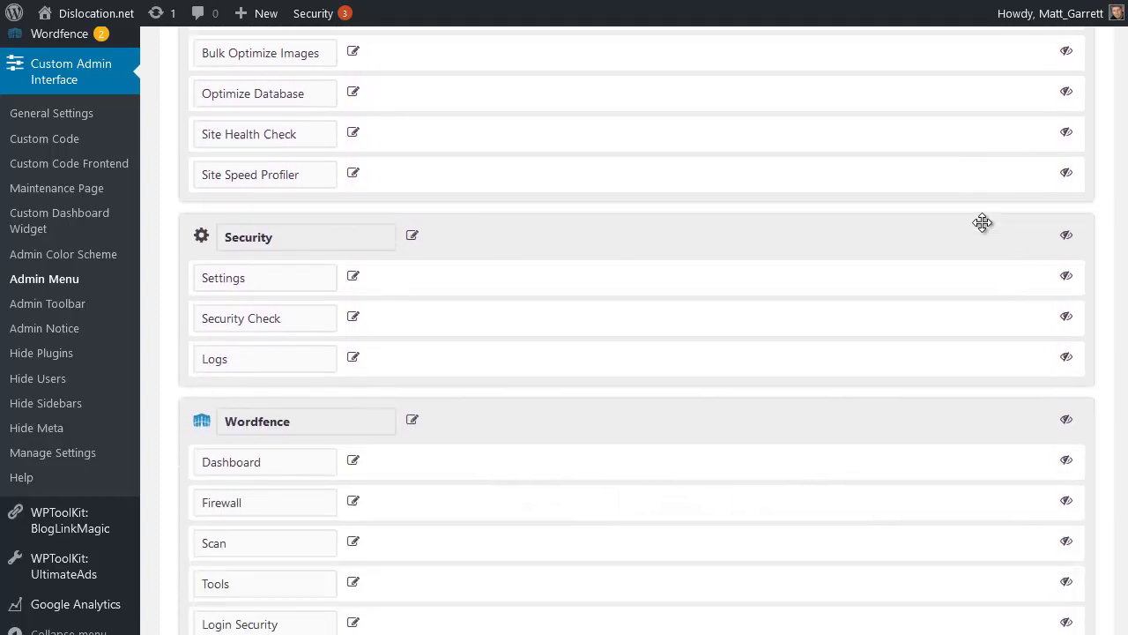
{"action": "scroll", "coordinate": [982, 221], "scroll_direction": "down", "scroll_amount": 2}
{"action": "scroll", "coordinate": [982, 222], "scroll_direction": "down", "scroll_amount": 1}
{"action": "scroll", "coordinate": [982, 221], "scroll_direction": "down", "scroll_amount": 1}
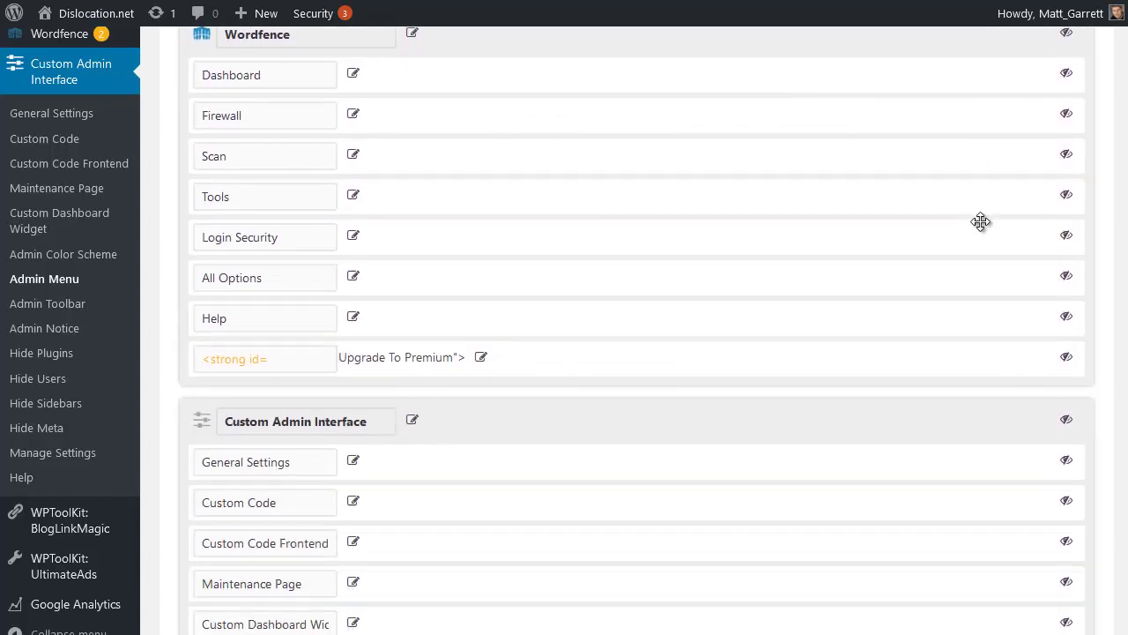
{"action": "scroll", "coordinate": [982, 221], "scroll_direction": "down", "scroll_amount": 2}
{"action": "scroll", "coordinate": [950, 236], "scroll_direction": "down", "scroll_amount": 2}
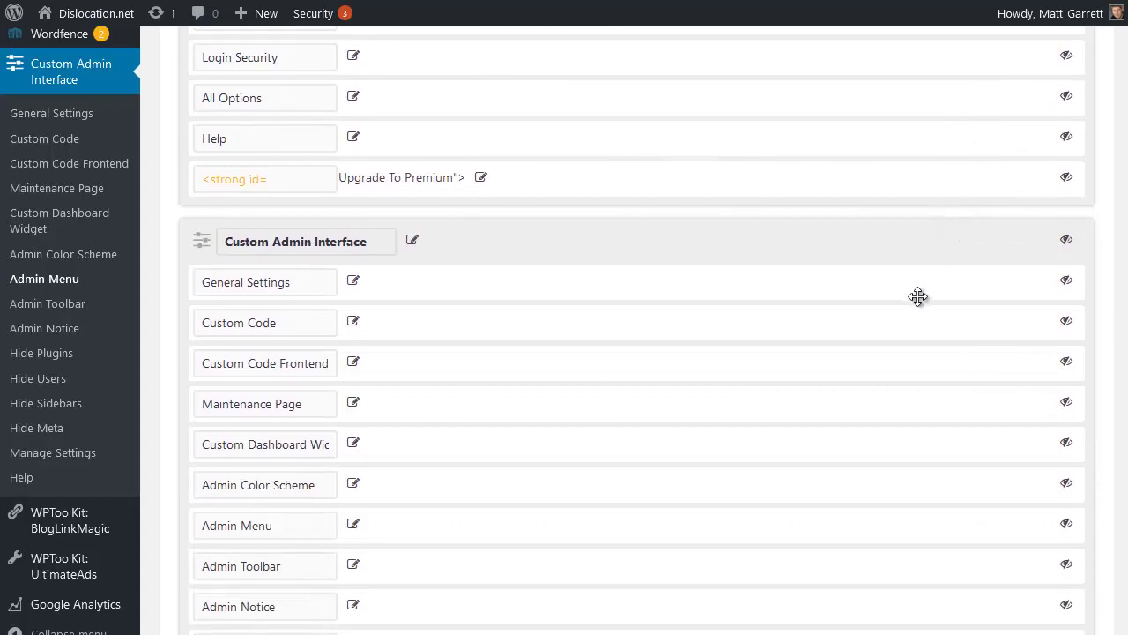
{"action": "scroll", "coordinate": [917, 296], "scroll_direction": "down", "scroll_amount": 1}
{"action": "scroll", "coordinate": [917, 296], "scroll_direction": "down", "scroll_amount": 3}
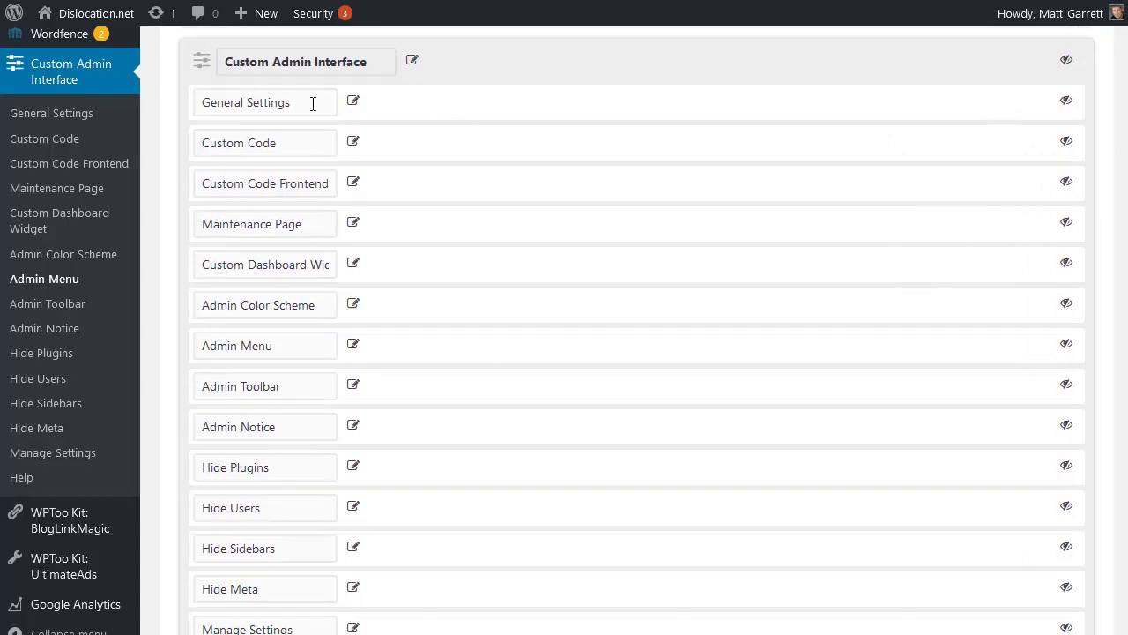
{"action": "left_click", "coordinate": [1067, 65]}
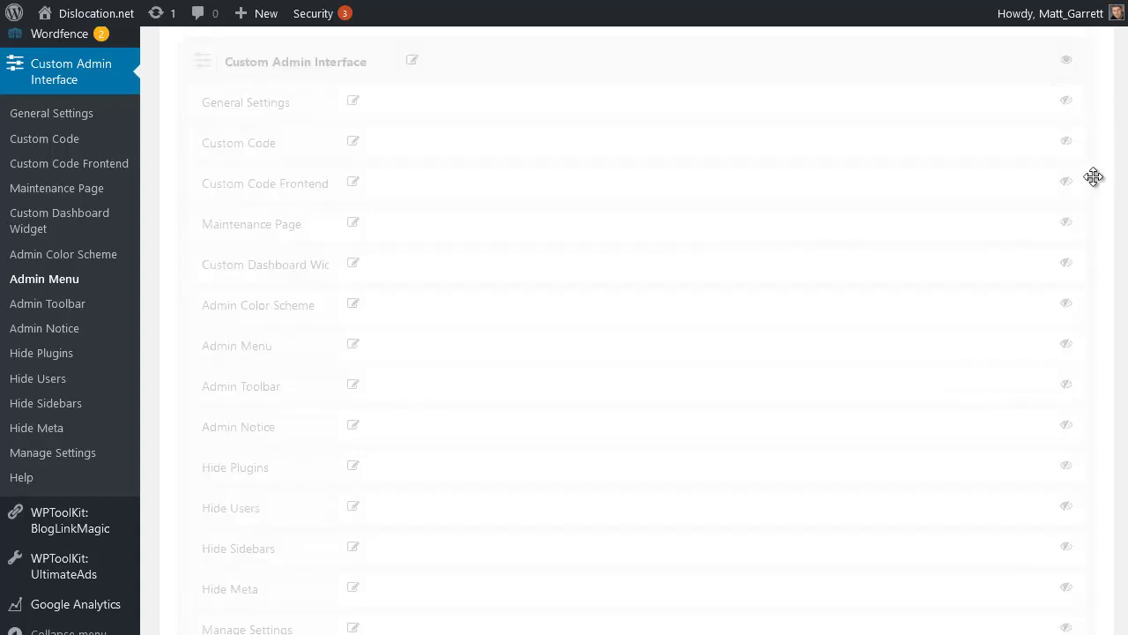
{"action": "scroll", "coordinate": [1080, 234], "scroll_direction": "down", "scroll_amount": 2}
{"action": "scroll", "coordinate": [1085, 280], "scroll_direction": "down", "scroll_amount": 3}
{"action": "scroll", "coordinate": [1085, 269], "scroll_direction": "down", "scroll_amount": 2}
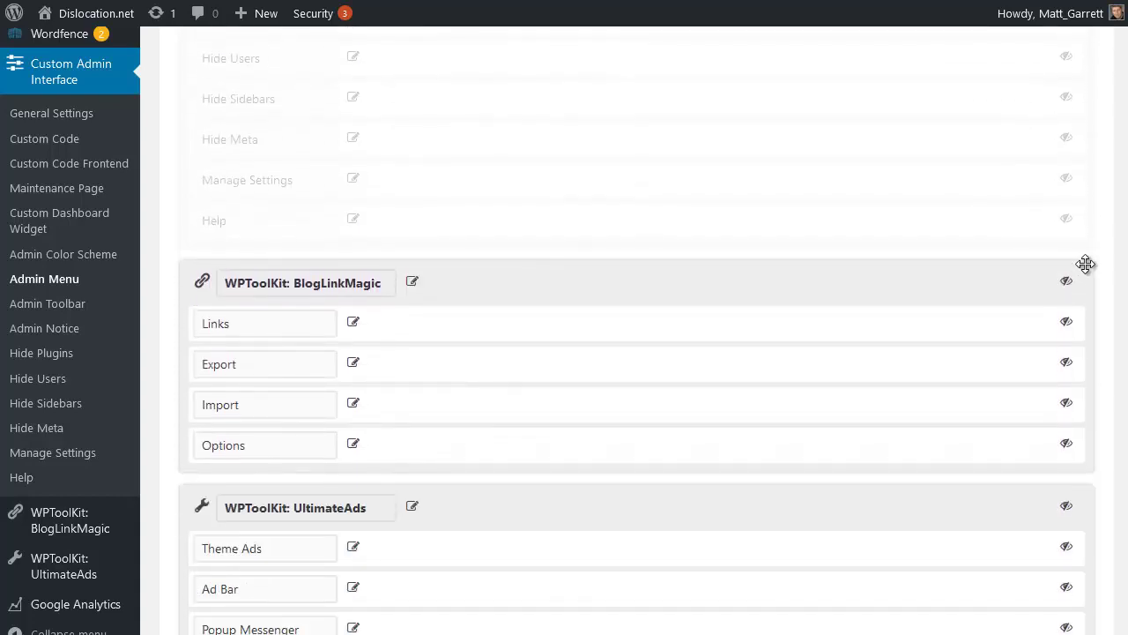
{"action": "scroll", "coordinate": [1078, 270], "scroll_direction": "down", "scroll_amount": 3}
{"action": "scroll", "coordinate": [1068, 330], "scroll_direction": "down", "scroll_amount": 3}
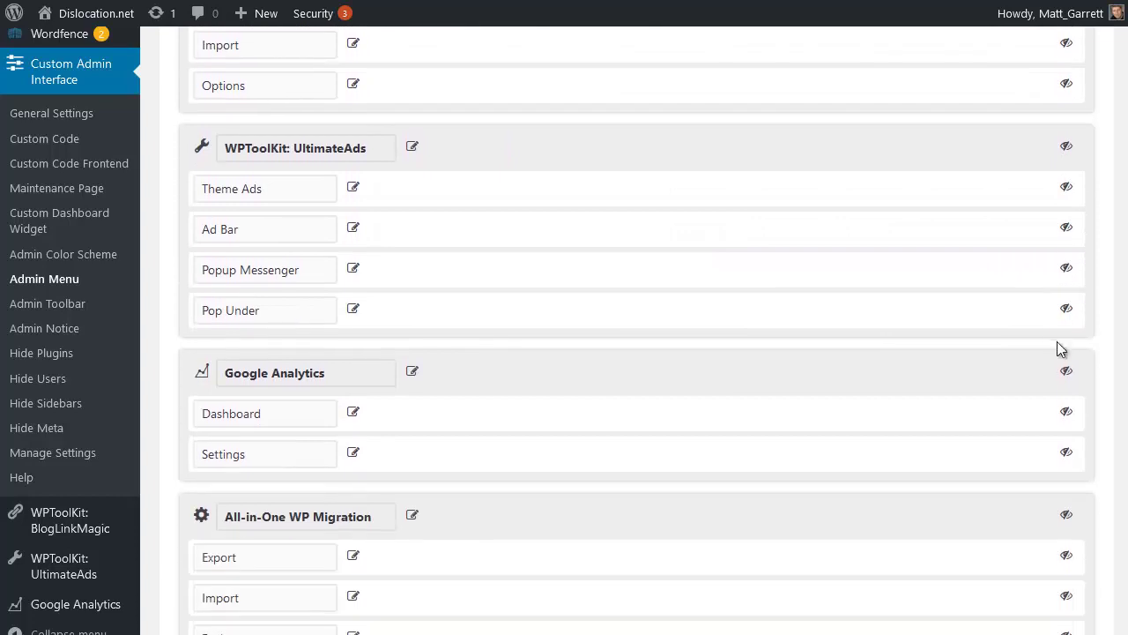
{"action": "scroll", "coordinate": [1054, 346], "scroll_direction": "down", "scroll_amount": 3}
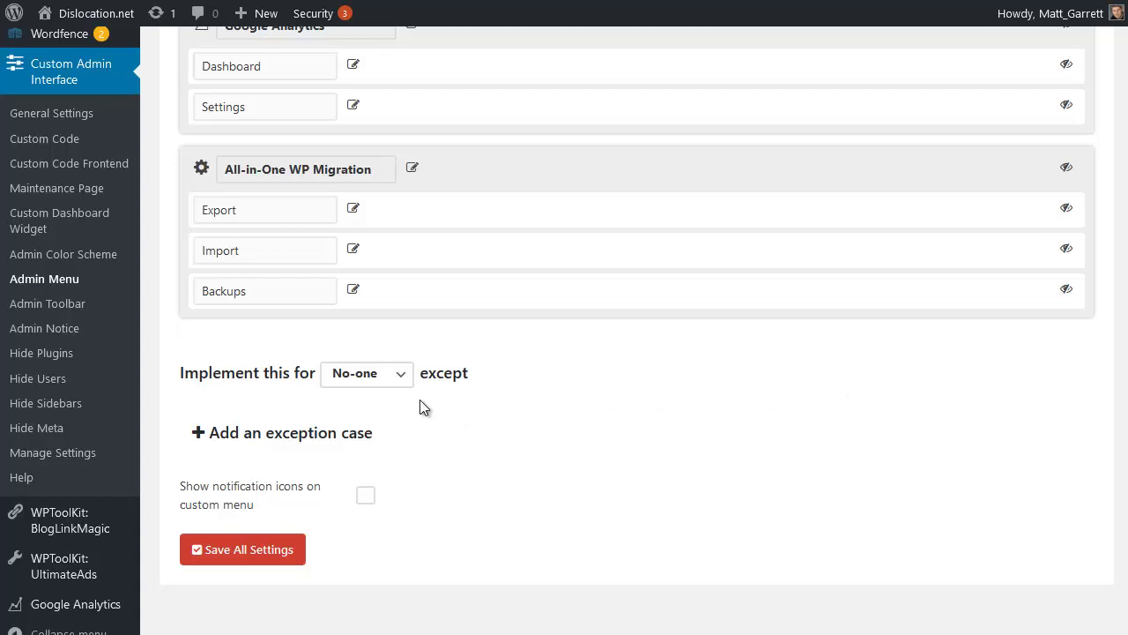
- Apply the menu rules to Everyone, exempting the main admin, and save all settings
{"action": "left_click", "coordinate": [401, 378]}
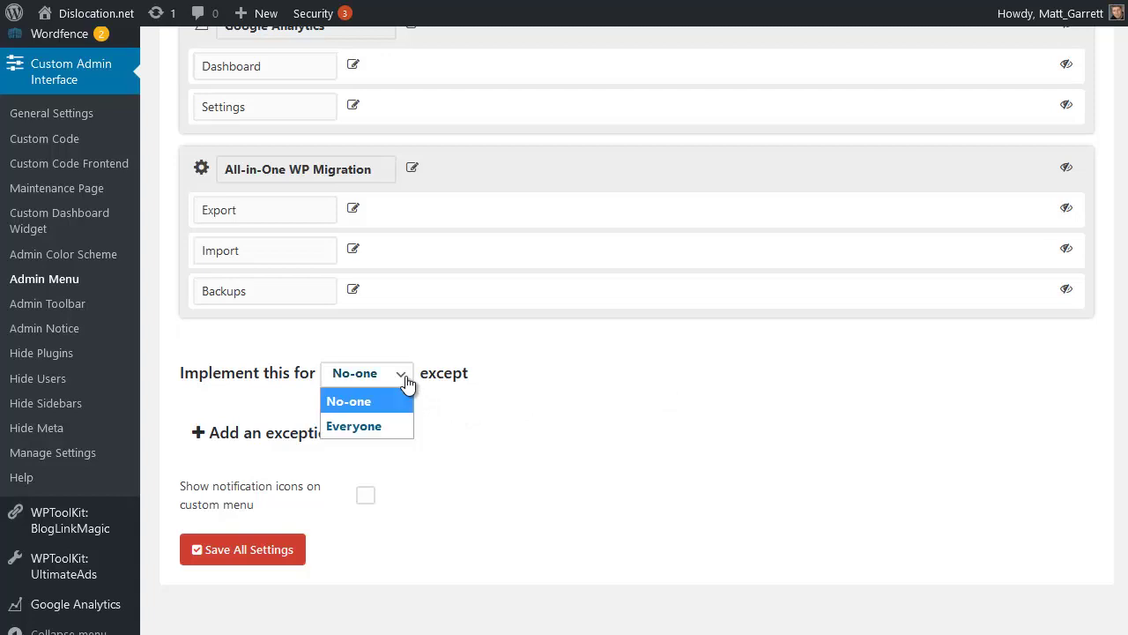
{"action": "left_click", "coordinate": [367, 427]}
{"action": "left_click", "coordinate": [290, 437]}
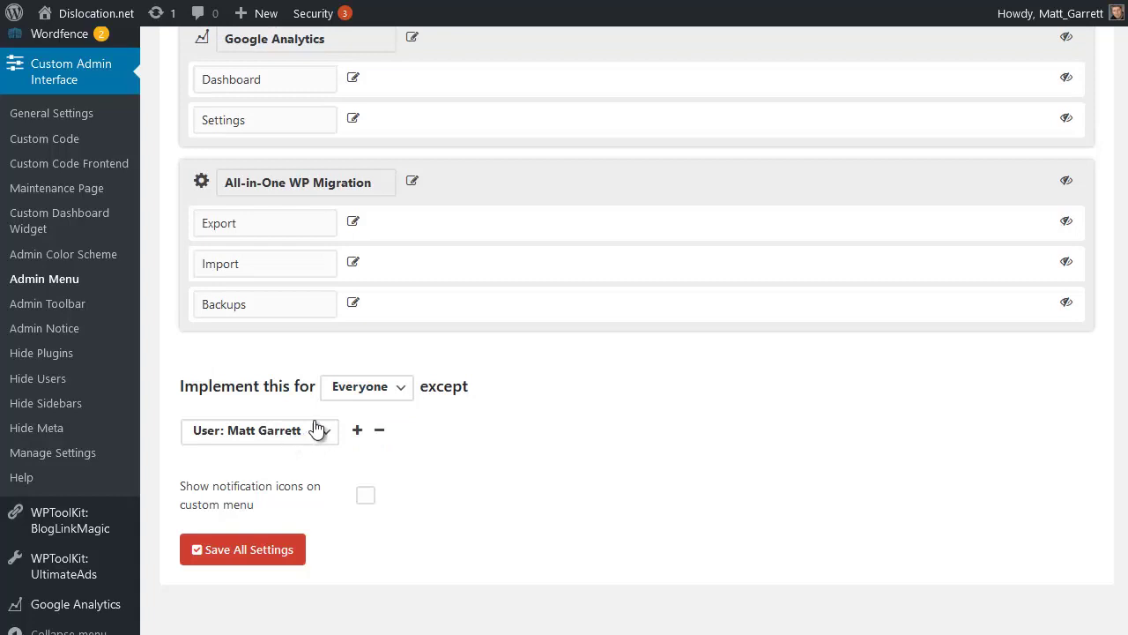
{"action": "left_click", "coordinate": [318, 430]}
{"action": "left_click", "coordinate": [295, 462]}
{"action": "left_click", "coordinate": [256, 551]}
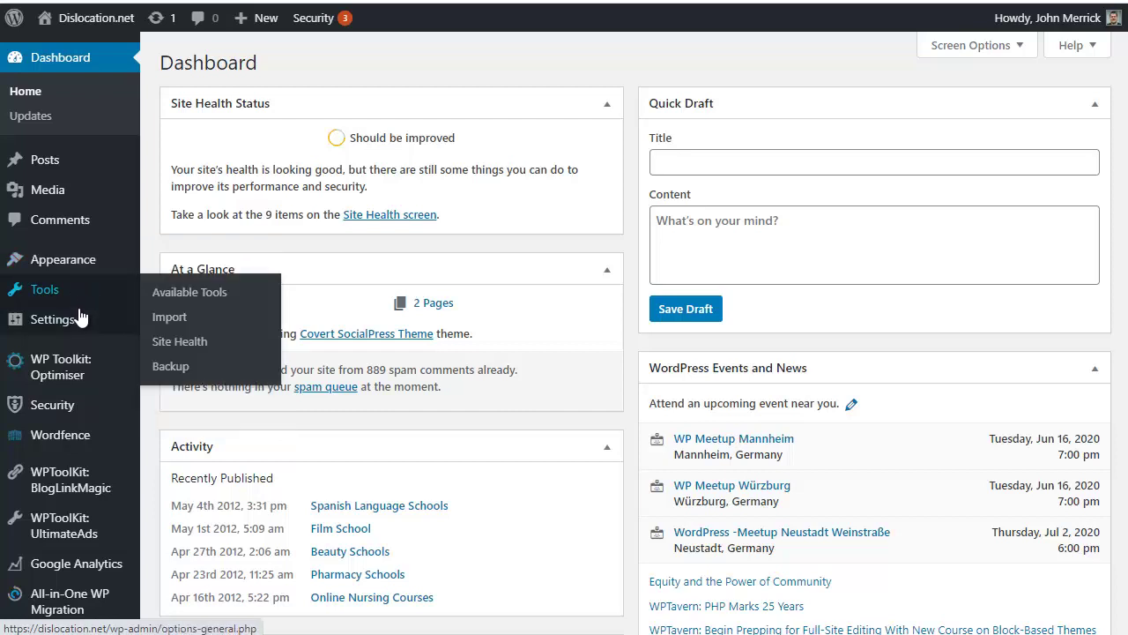
- Scroll the Admin Menu editor to review the saved rule exempting the main admin
{"action": "scroll", "coordinate": [101, 391], "scroll_direction": "down", "scroll_amount": 1}
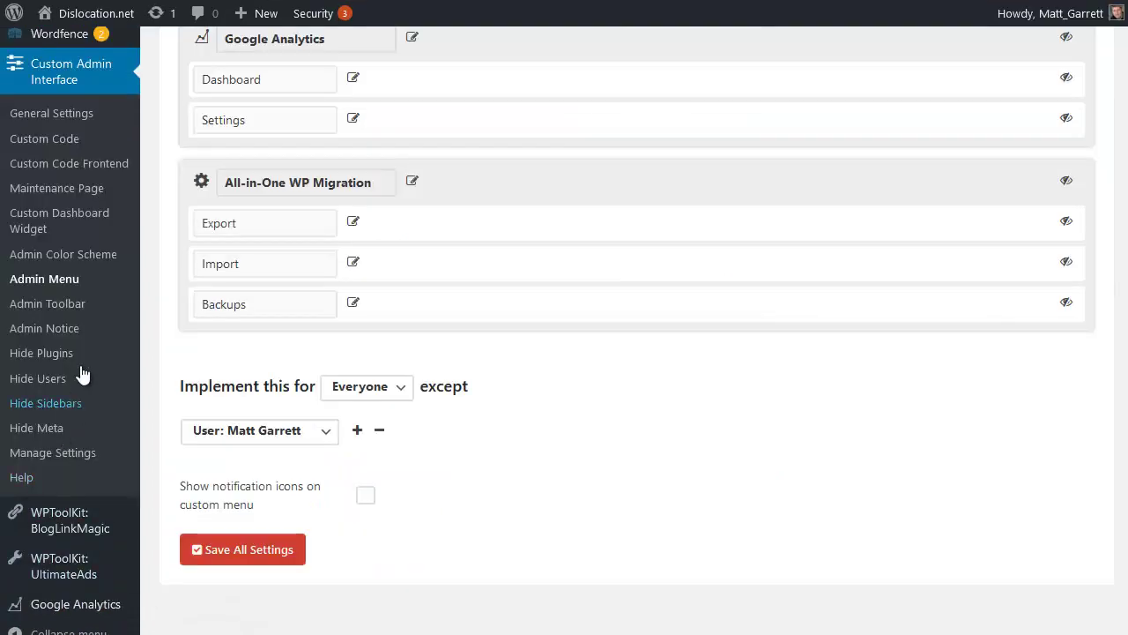
{"action": "scroll", "coordinate": [69, 190], "scroll_direction": "up", "scroll_amount": 5}
{"action": "scroll", "coordinate": [72, 205], "scroll_direction": "up", "scroll_amount": 5}
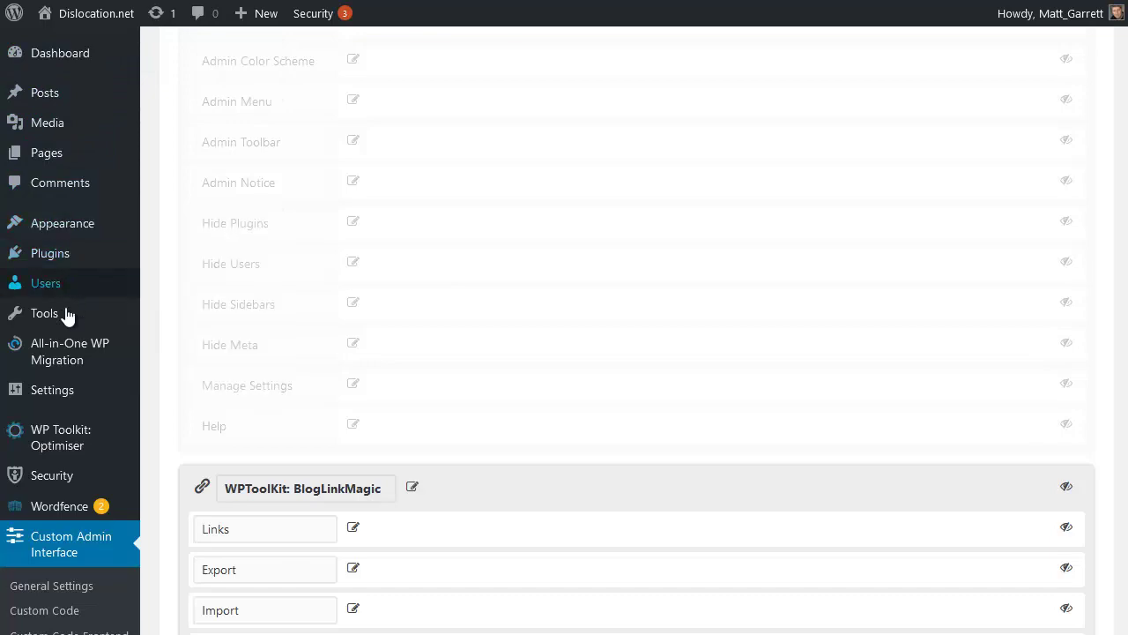
{"action": "scroll", "coordinate": [66, 390], "scroll_direction": "down", "scroll_amount": 1}
{"action": "scroll", "coordinate": [69, 391], "scroll_direction": "down", "scroll_amount": 3}
{"action": "scroll", "coordinate": [70, 396], "scroll_direction": "down", "scroll_amount": 4}
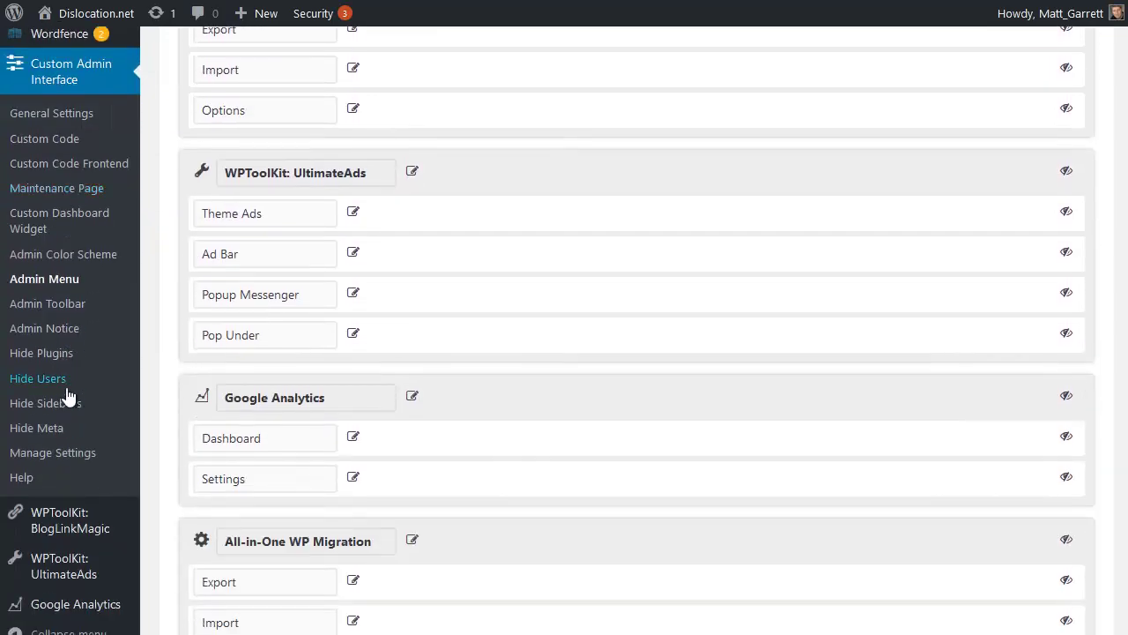
{"action": "scroll", "coordinate": [73, 459], "scroll_direction": "down", "scroll_amount": 4}
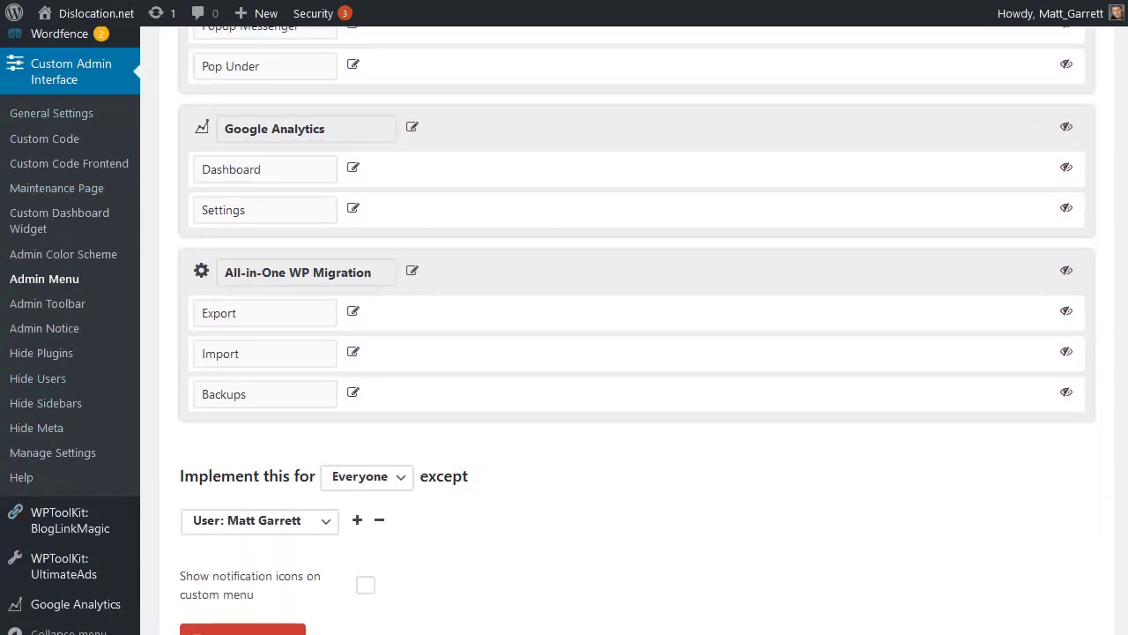